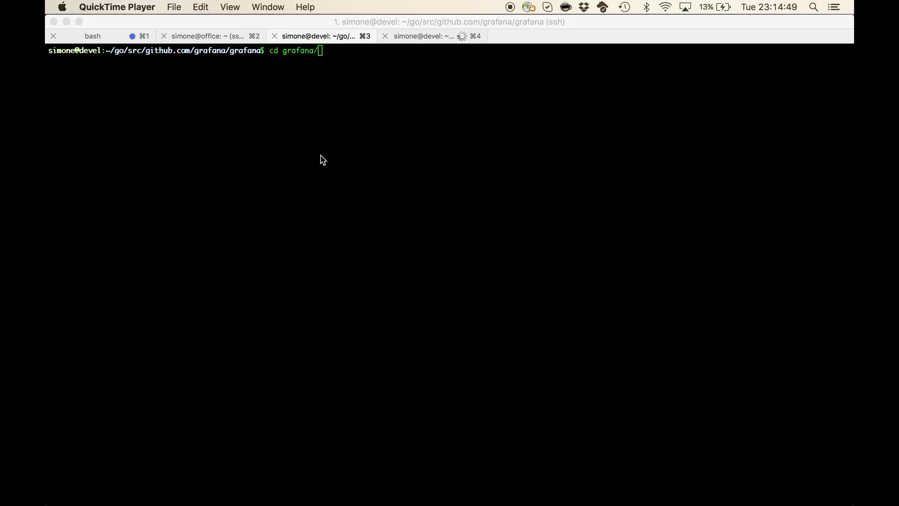
Rerun the grafana-cli command that installs ntop-ntopng-datasource into ./data/plugins/
left_click(347, 163)
key("Up")
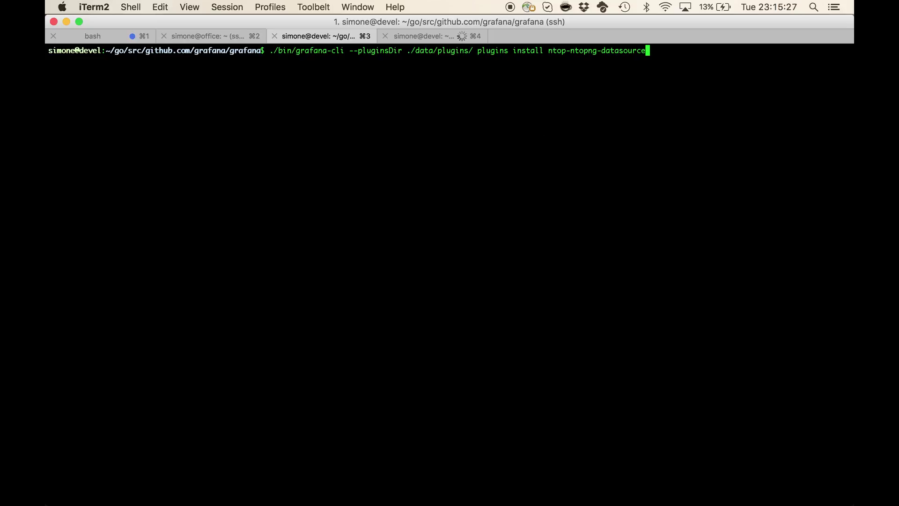
key("Return")
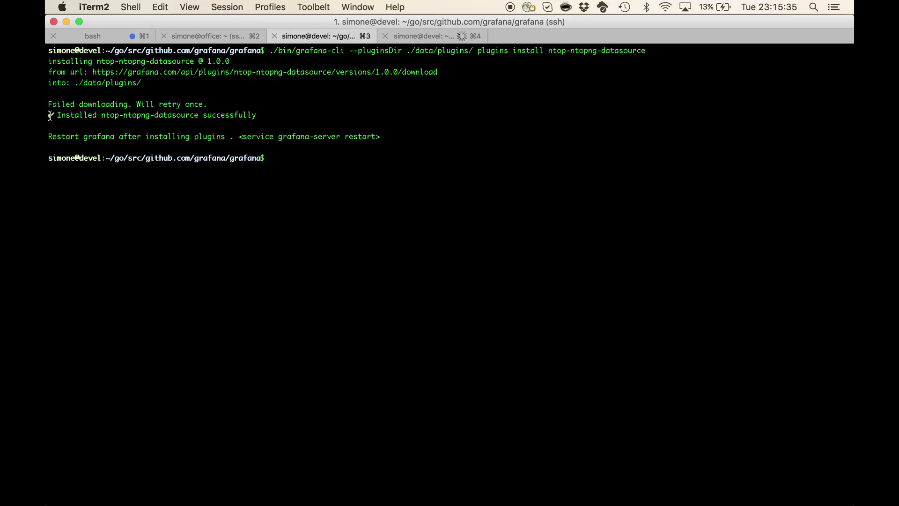
Highlight the line in the install output confirming the plugin installed successfully
triple_click(51, 116)
left_click(194, 142)
double_click(239, 117)
left_click(294, 137)
Start Grafana with ./bin/grafana-server so it serves HTTP on port 3000
type("./bin/g")
key("Tab")
type("s")
key("Tab")
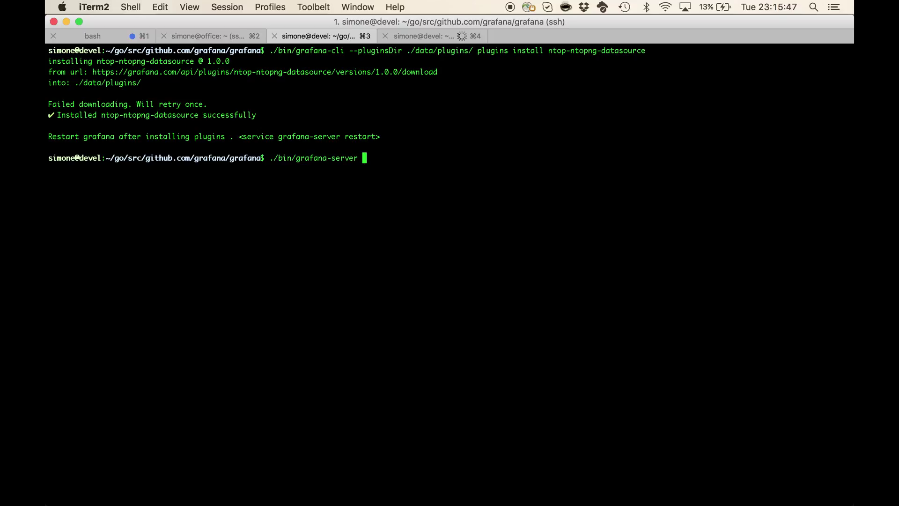
key("Return")
key("super+Tab")
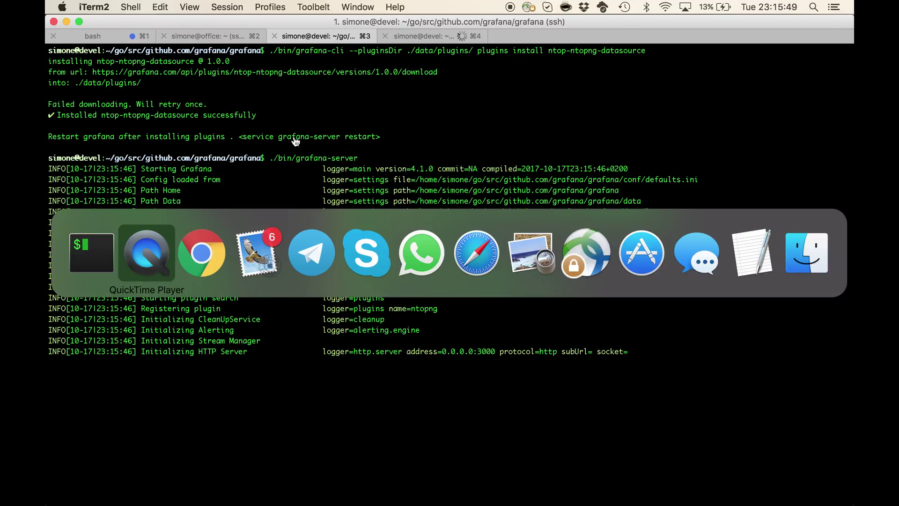
Load the Grafana Home dashboard at devel:3000 in Chrome
key("super+Tab")
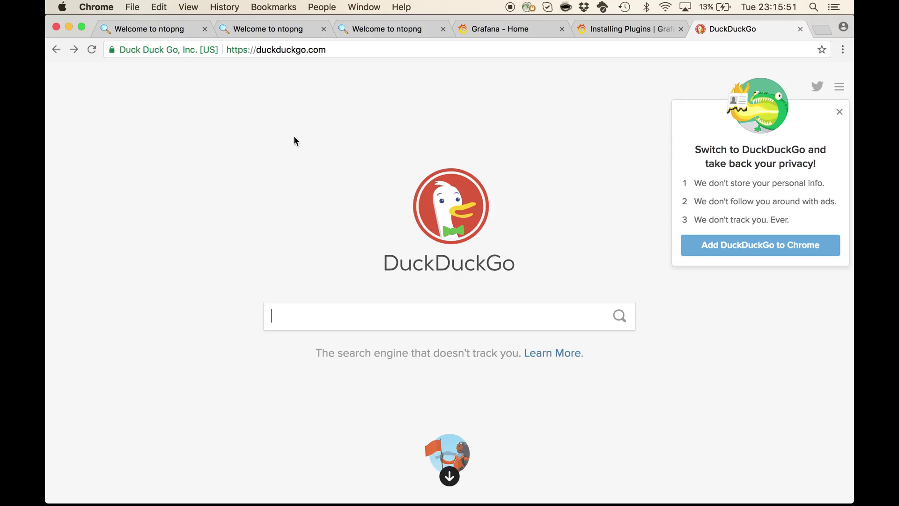
left_click(386, 49)
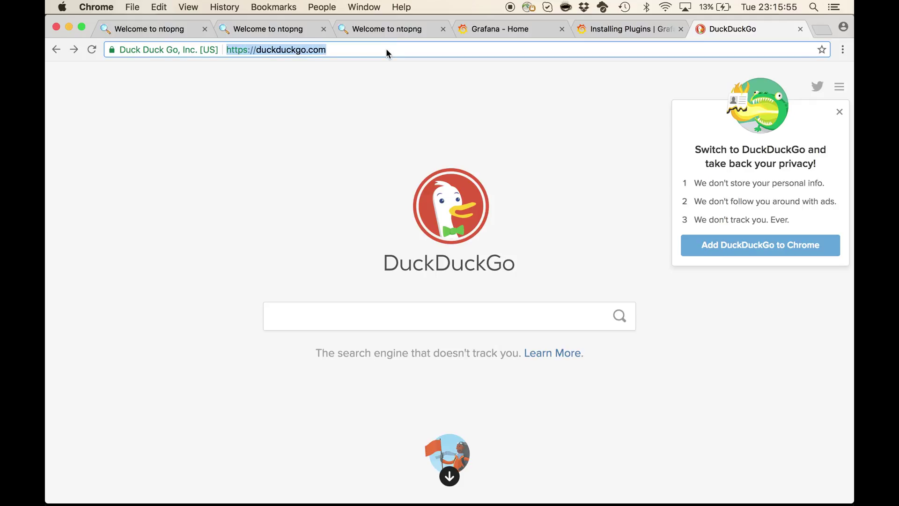
type("devel:3000")
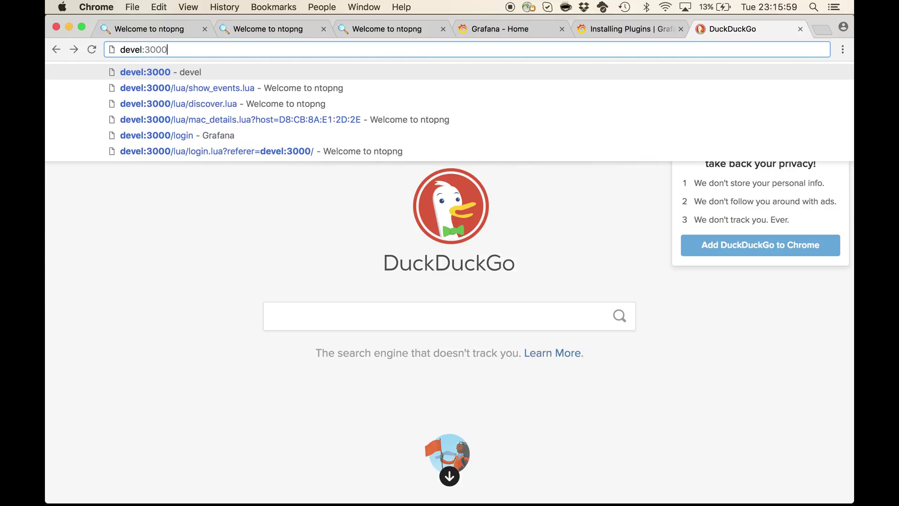
key("Return")
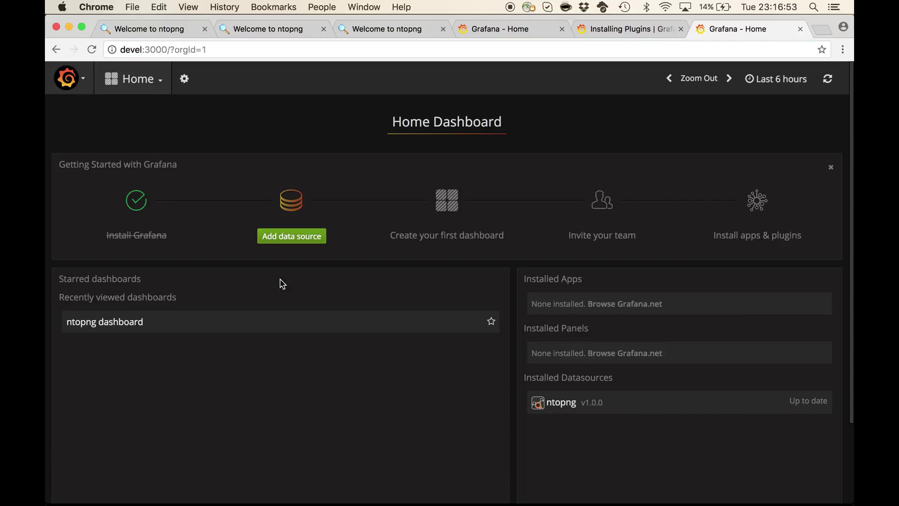
Open the ntopng plugin page from the Plugins list's Data sources tab
left_click(75, 84)
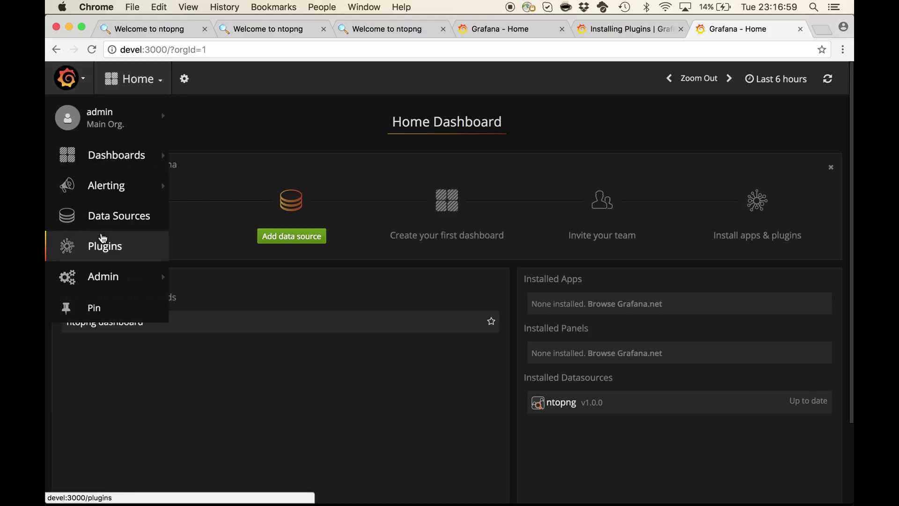
left_click(103, 252)
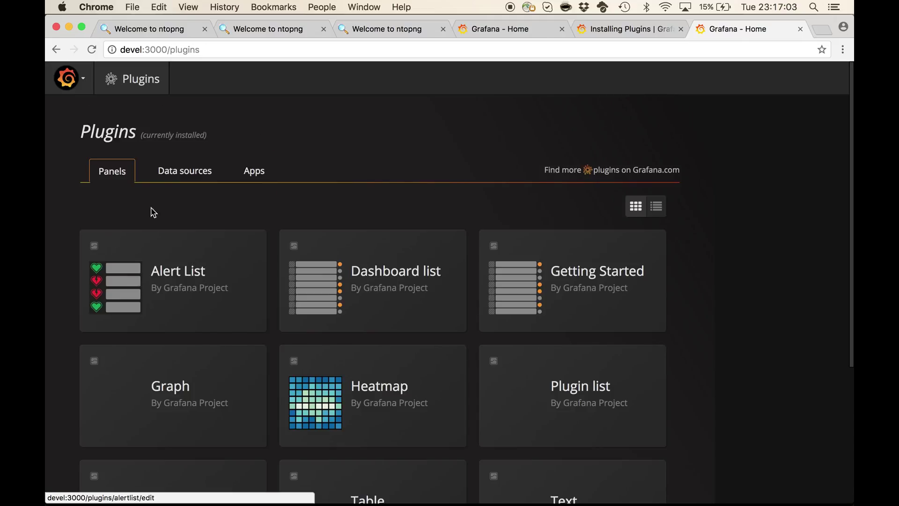
left_click(203, 176)
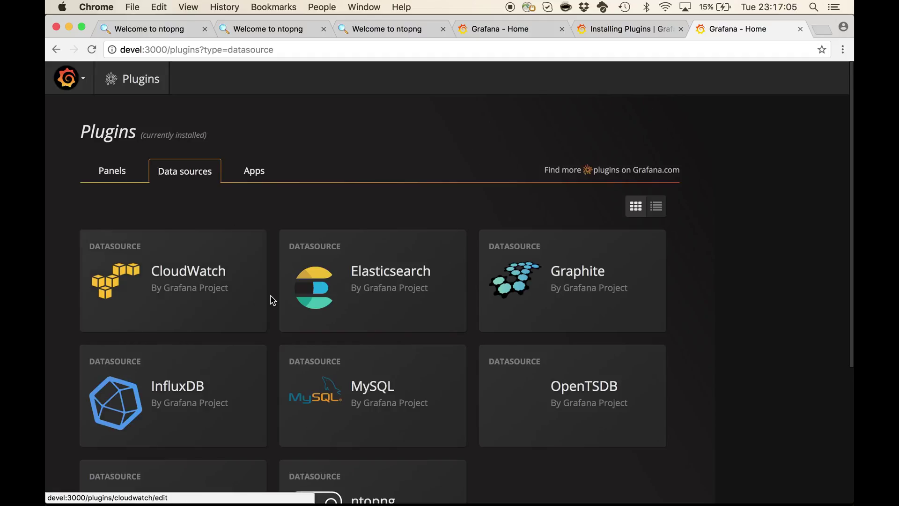
scroll(273, 300, "down", 1)
scroll(273, 300, "down", 4)
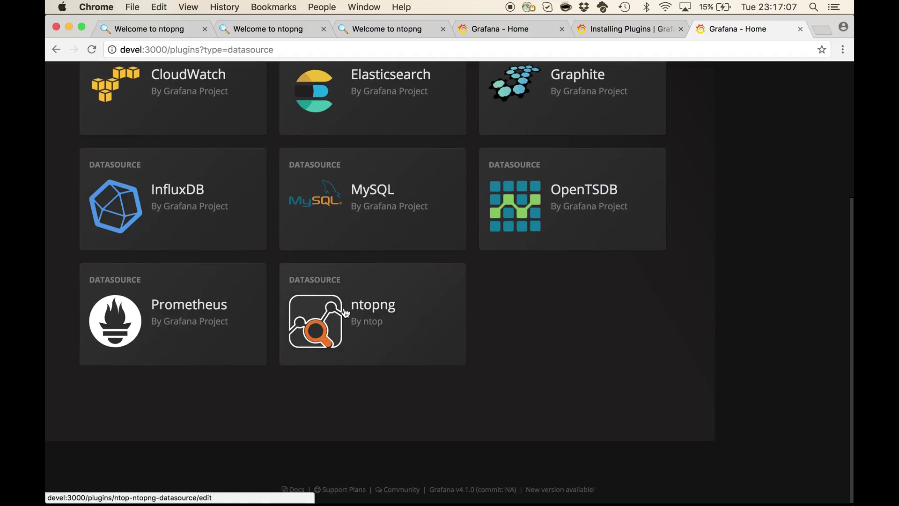
left_click(369, 312)
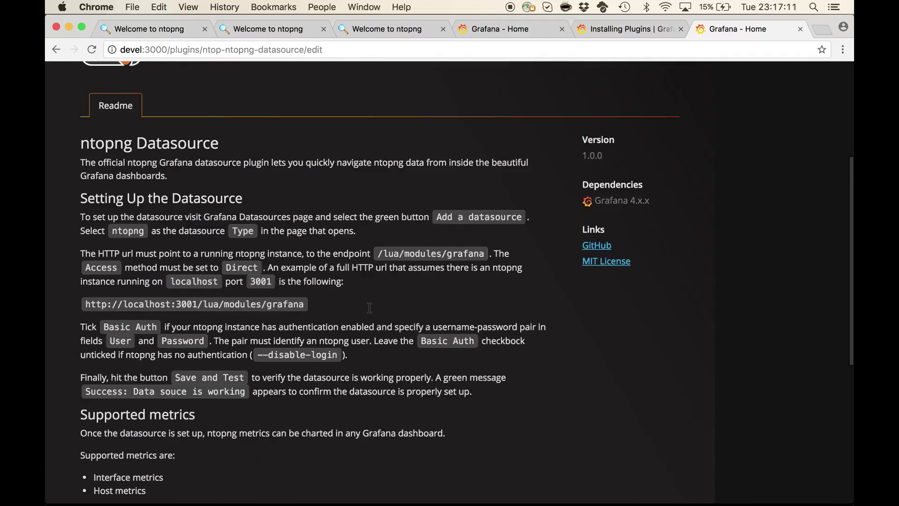
left_click(66, 80)
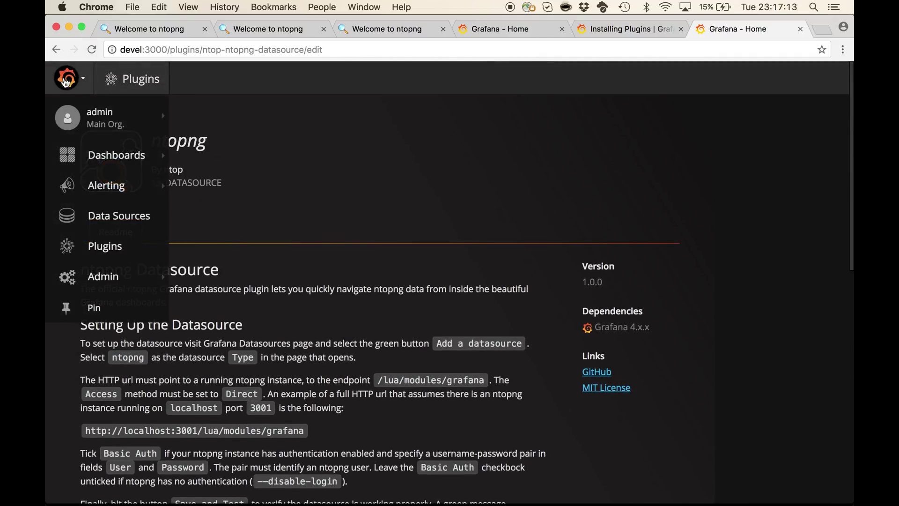
Add a new data source named ntopng-lab-monitor
left_click(125, 221)
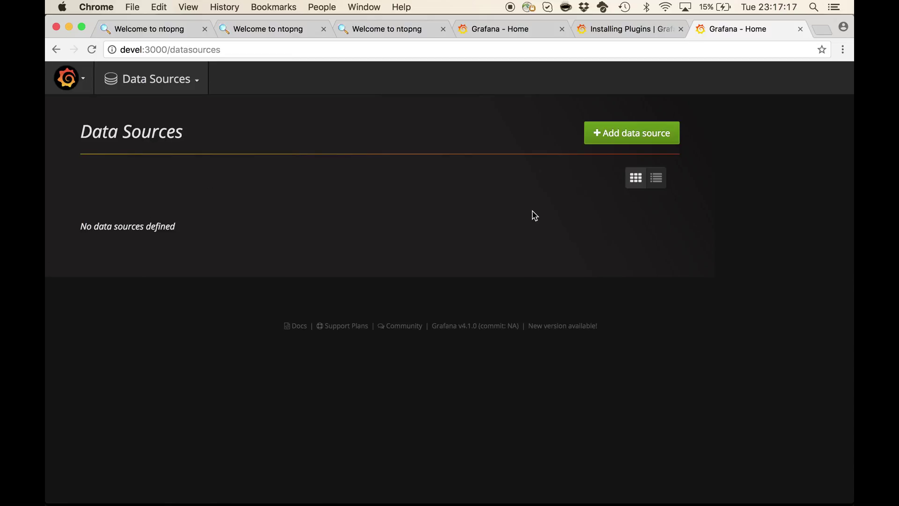
left_click(646, 136)
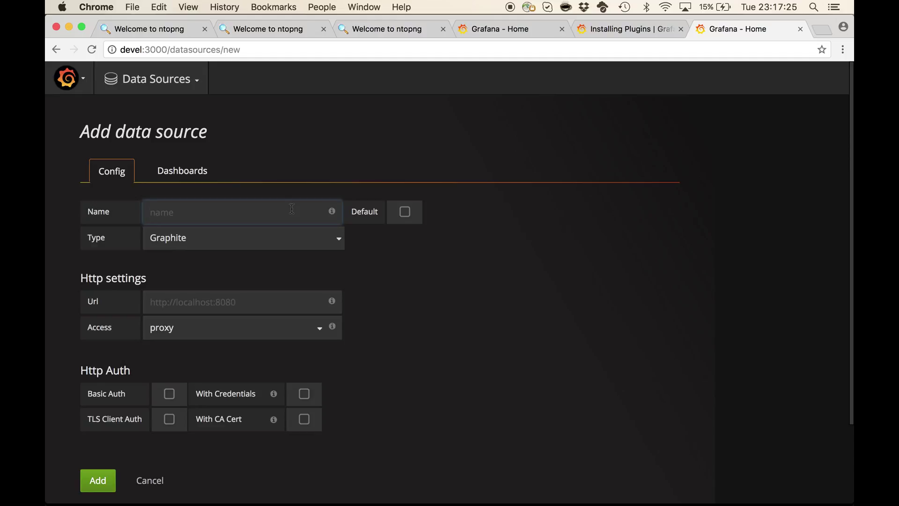
type("ntopng-lab-mont")
key("BackSpace")
key("BackSpace")
type("ito")
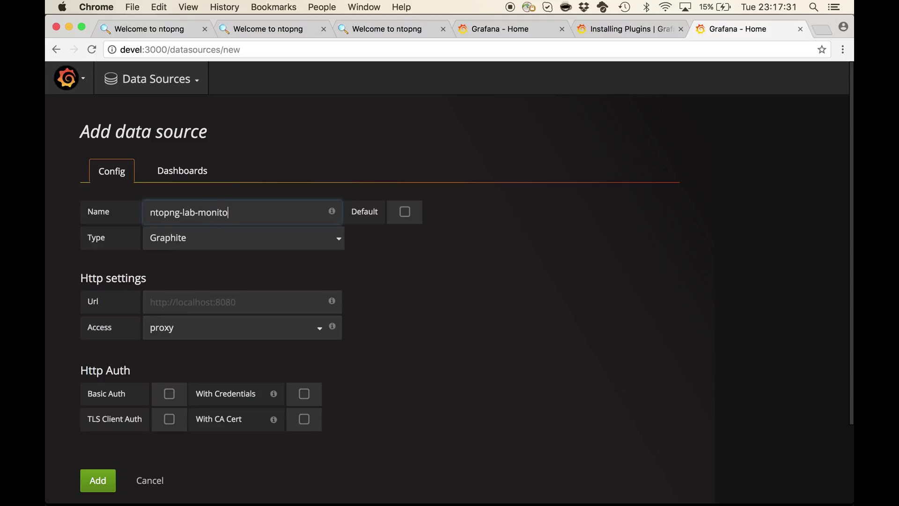
left_click(291, 243)
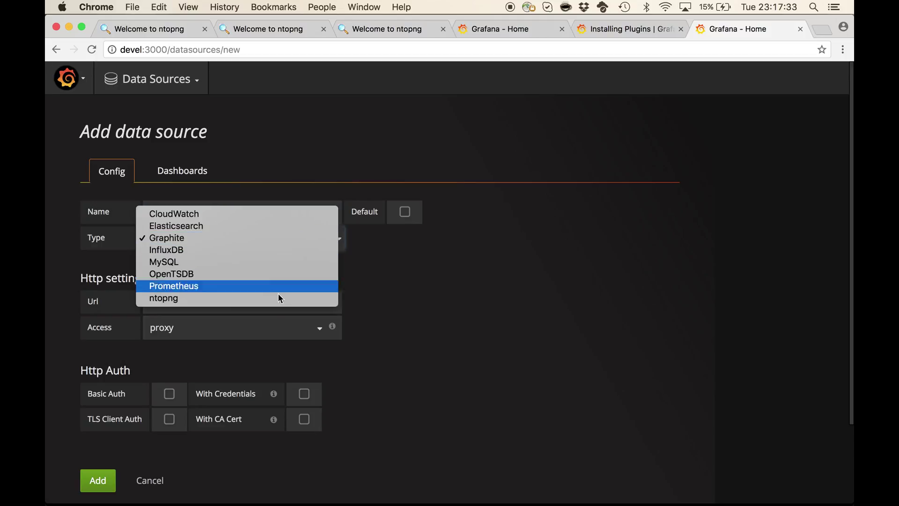
left_click(282, 303)
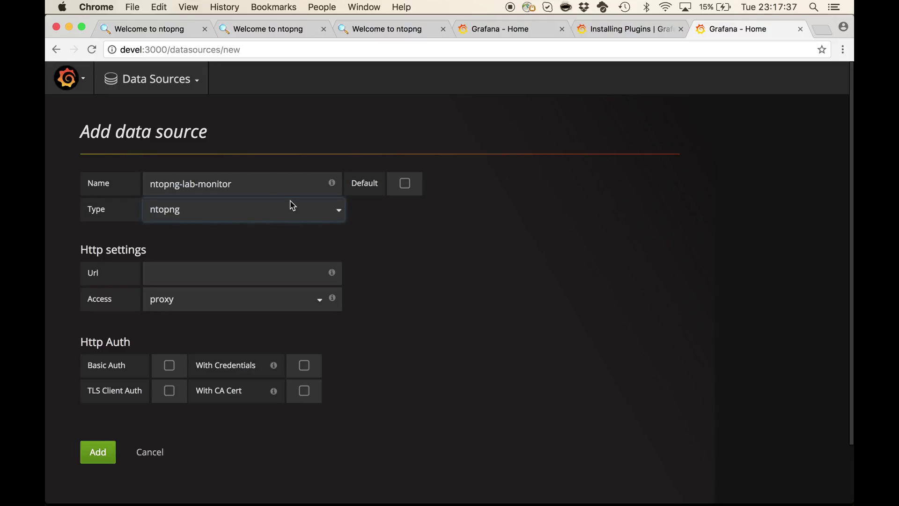
left_click(256, 275)
type("http")
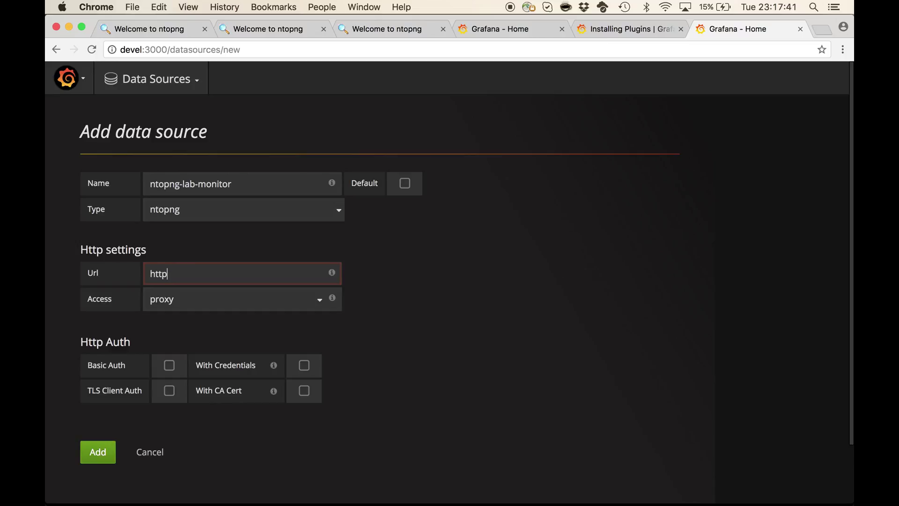
type("://office:")
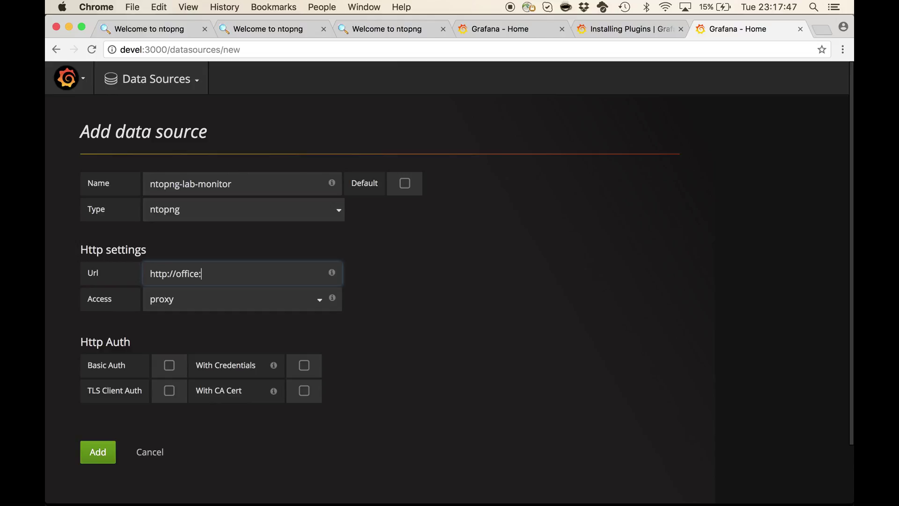
type("3001/lua/modu")
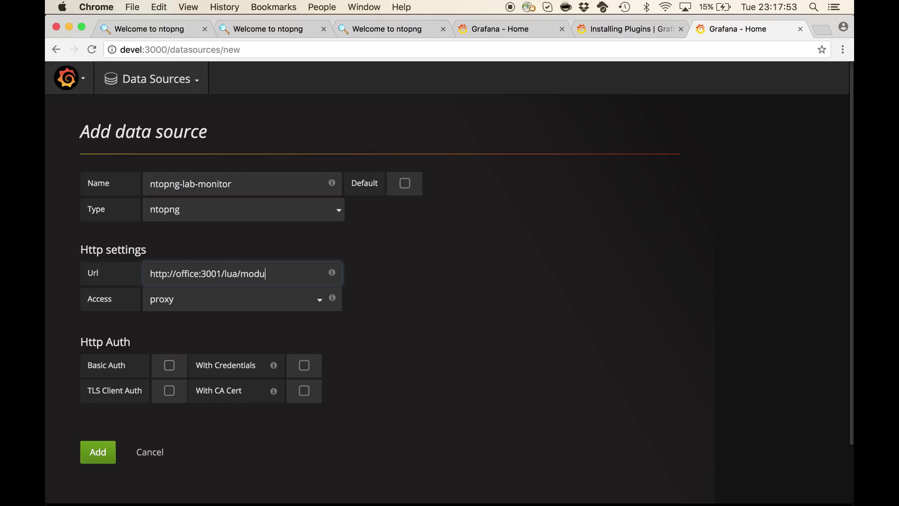
type("les/grafana")
left_click(241, 300)
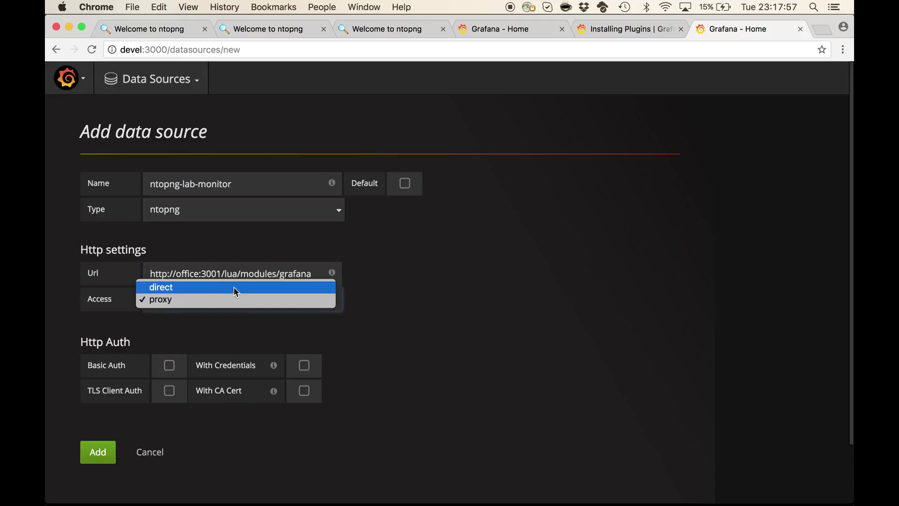
key("Escape")
key("Up")
Enable Basic Auth and enter the ntopng user name and password
left_click(169, 365)
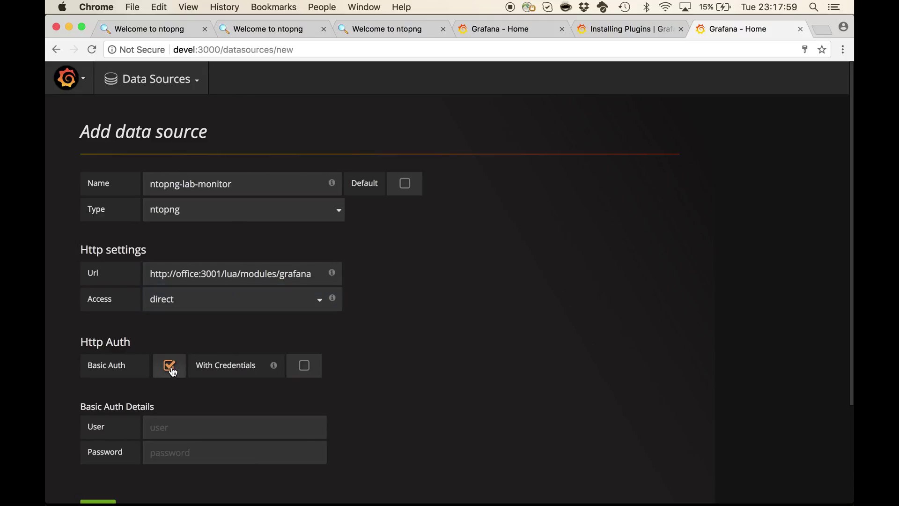
scroll(172, 371, "down", 1)
scroll(173, 371, "down", 5)
left_click(198, 320)
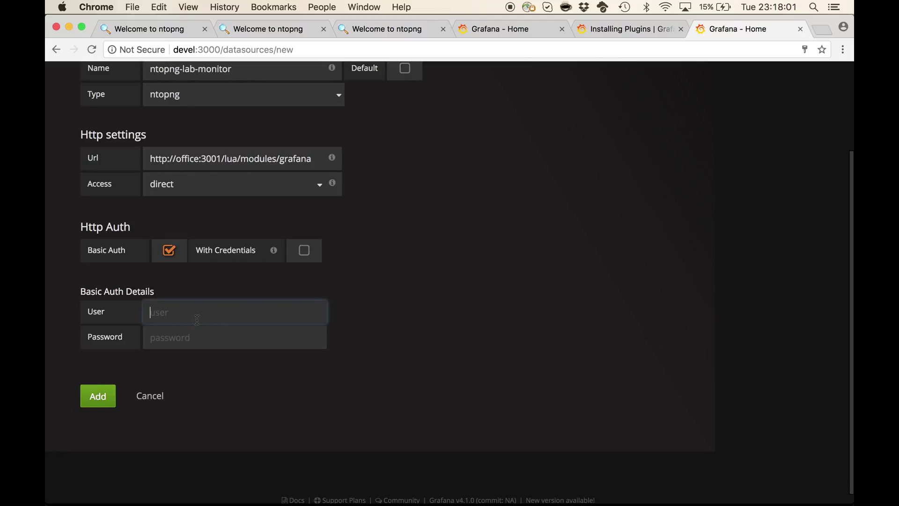
type("admin")
key("Tab")
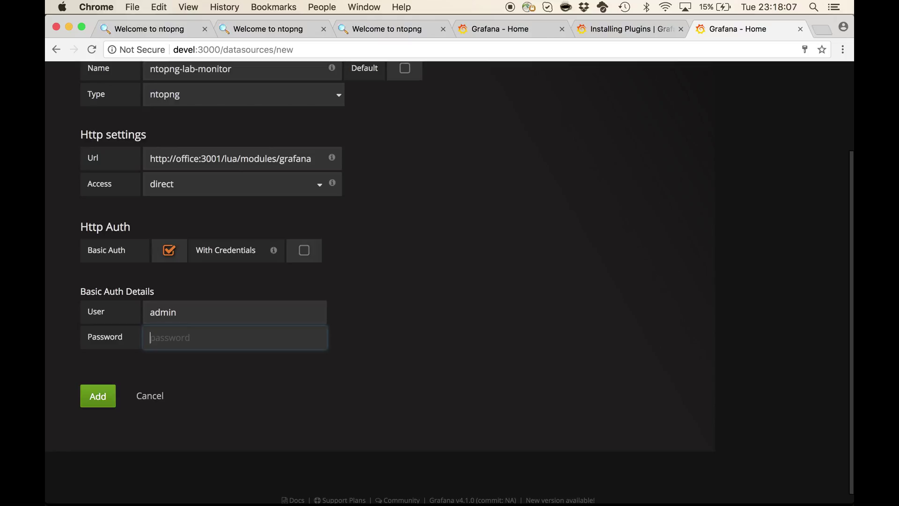
type("adm")
Save ntopng-lab-monitor, confirm it tests as working, and dismiss Chrome's password prompt
left_click(98, 397)
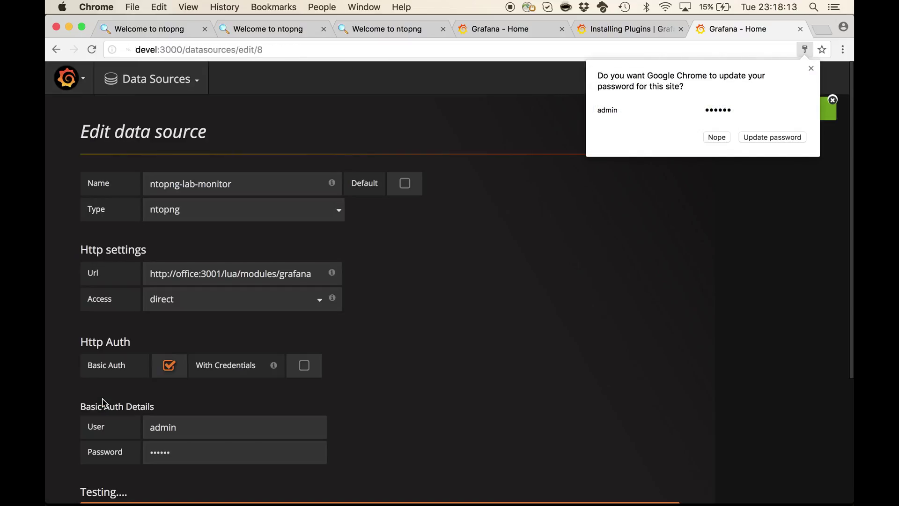
scroll(103, 402, "down", 3)
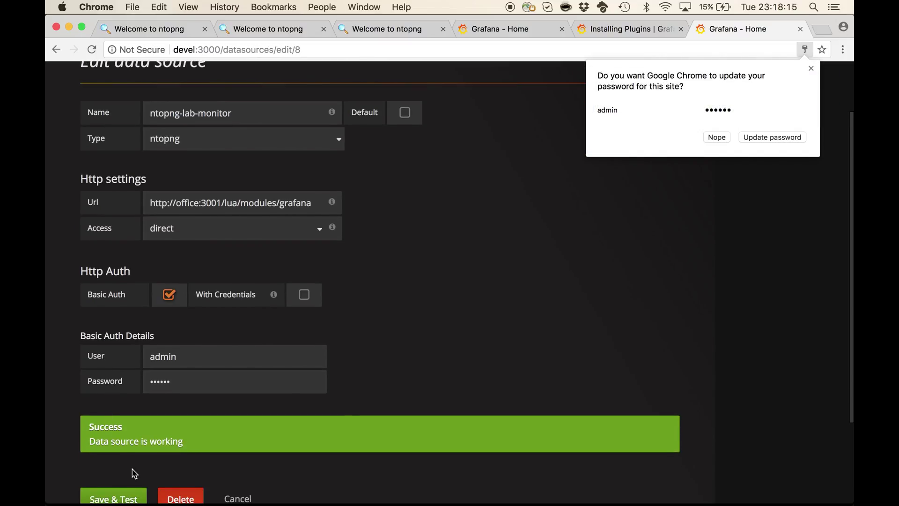
scroll(132, 470, "down", 1)
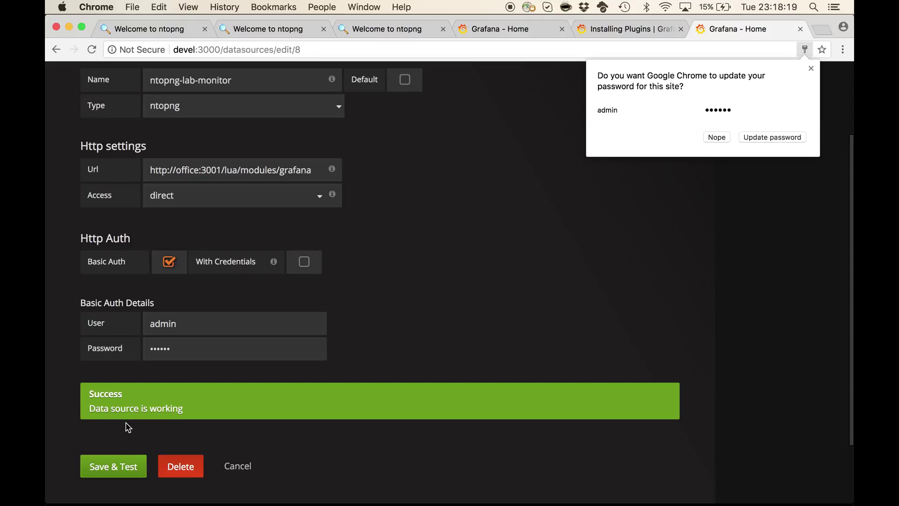
left_click(812, 69)
scroll(501, 265, "up", 5)
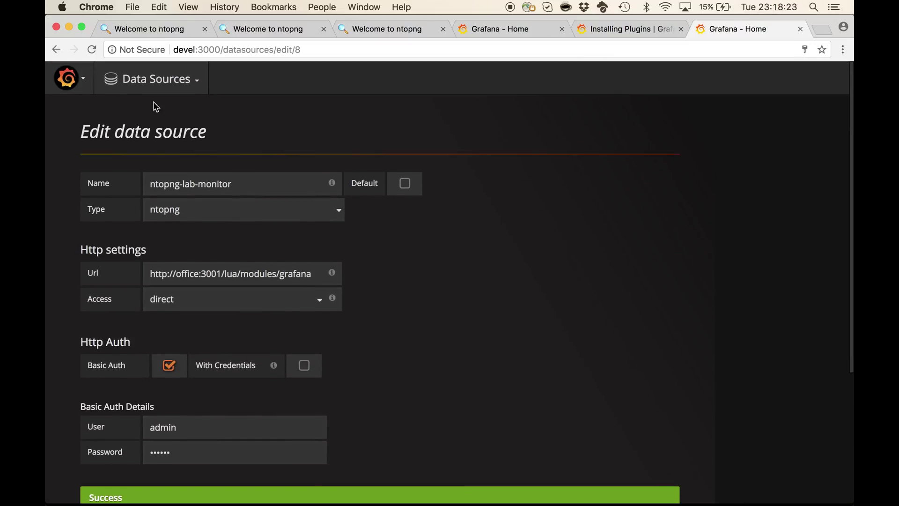
left_click(78, 83)
mouse_move(117, 159)
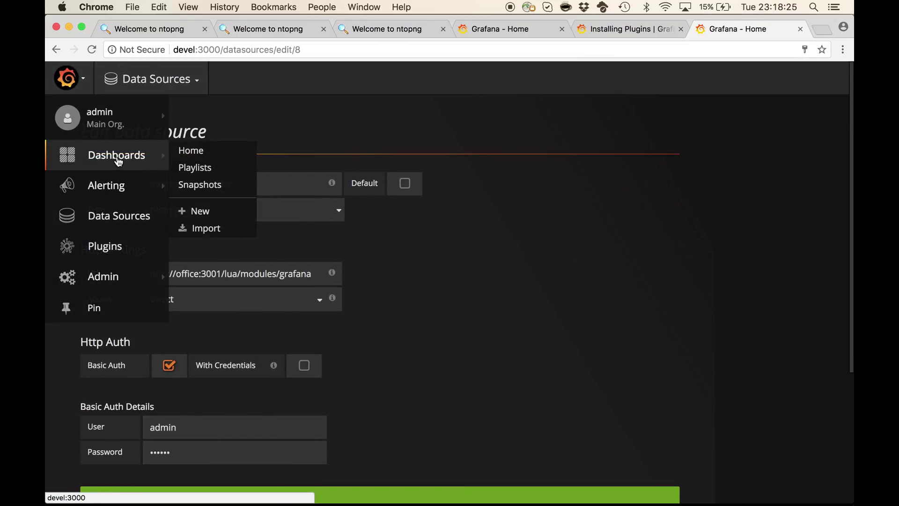
Create a new dashboard with a Graph panel and remove its random-walk test query
left_click(196, 212)
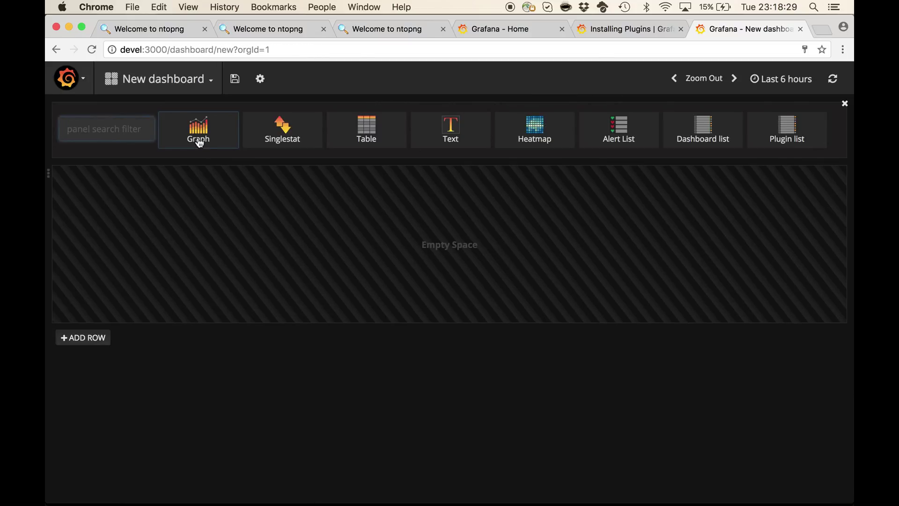
left_click(199, 141)
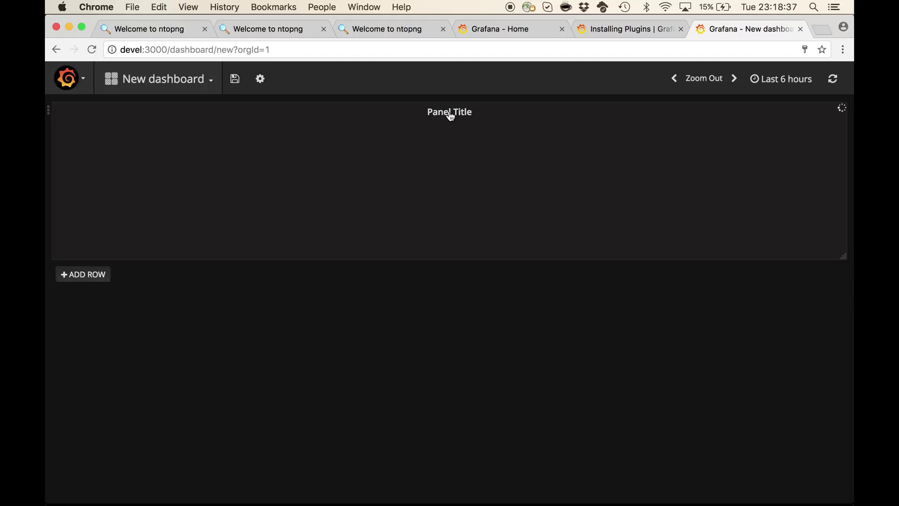
left_click(451, 114)
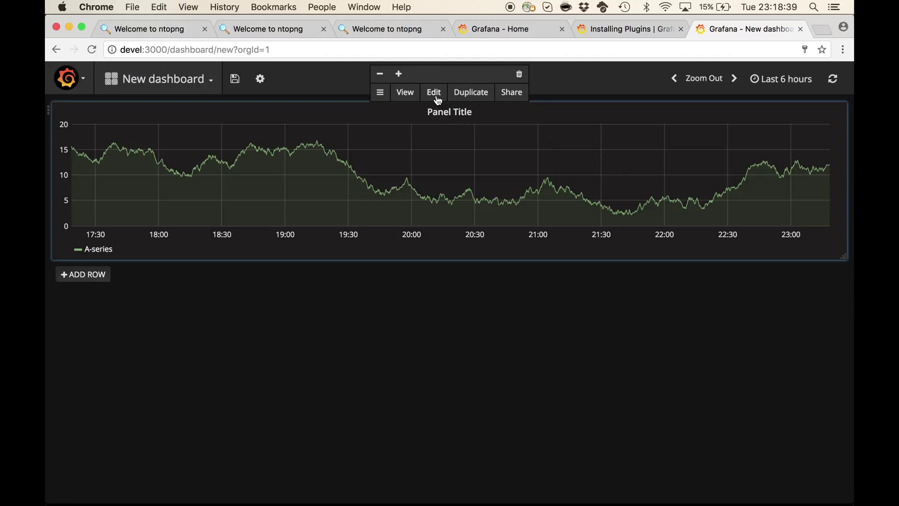
left_click(434, 94)
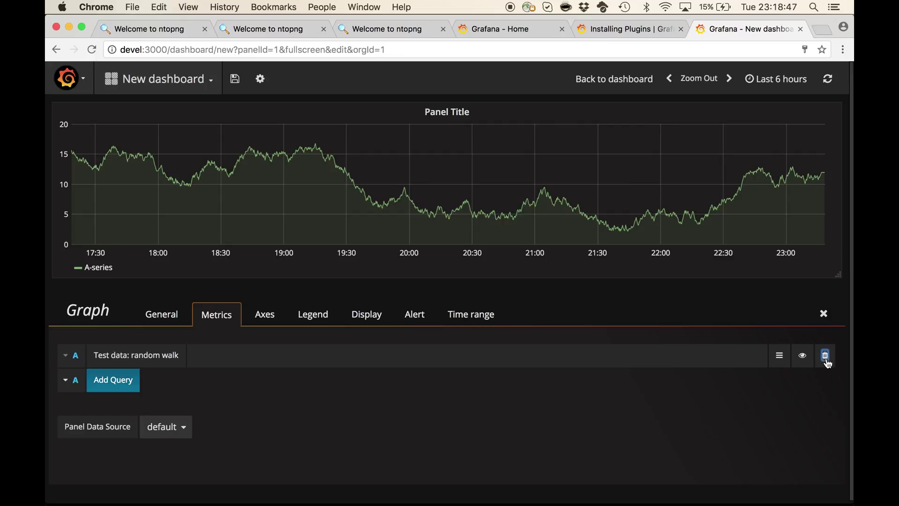
left_click(827, 361)
Set the panel data source to ntopng-lab-monitor and plot the interface_em6_traffic_bps metric
left_click(181, 403)
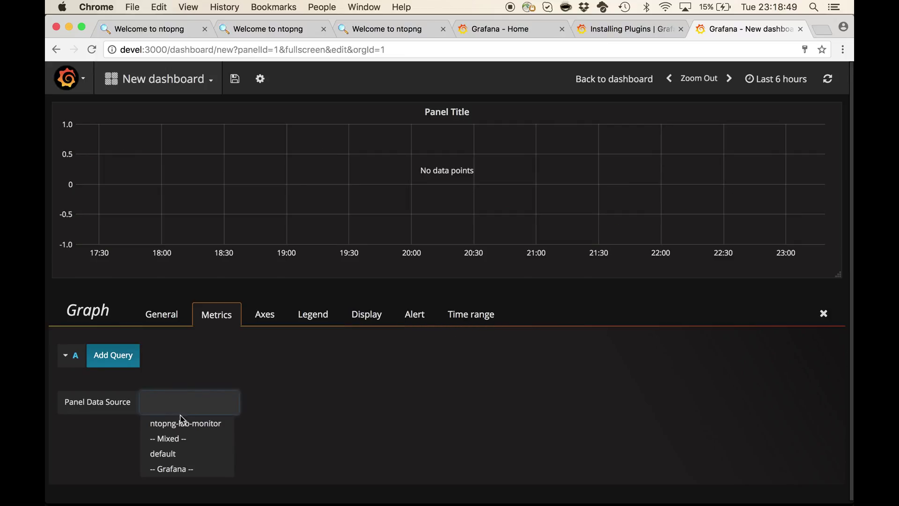
left_click(207, 432)
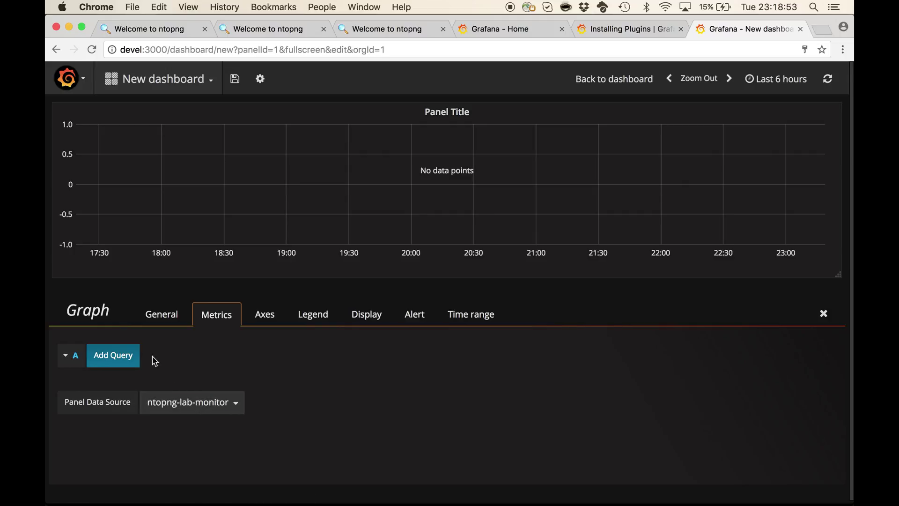
left_click(115, 357)
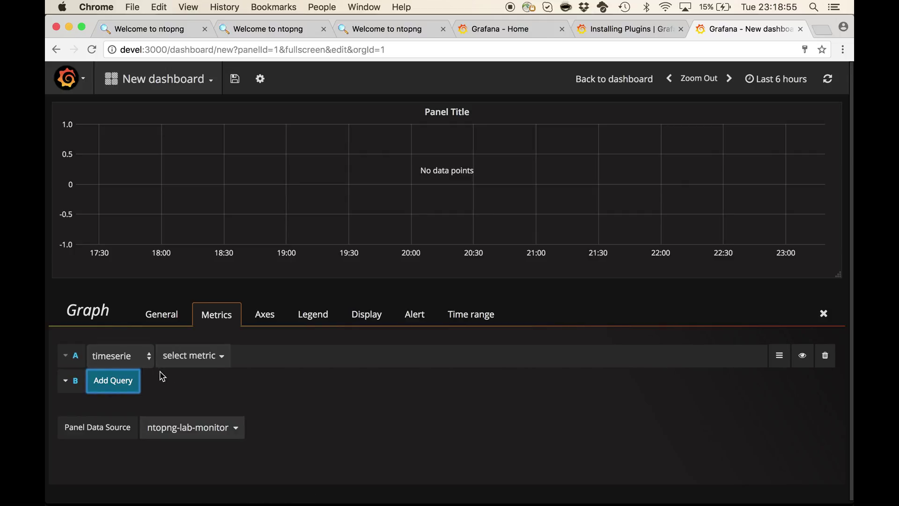
left_click(196, 361)
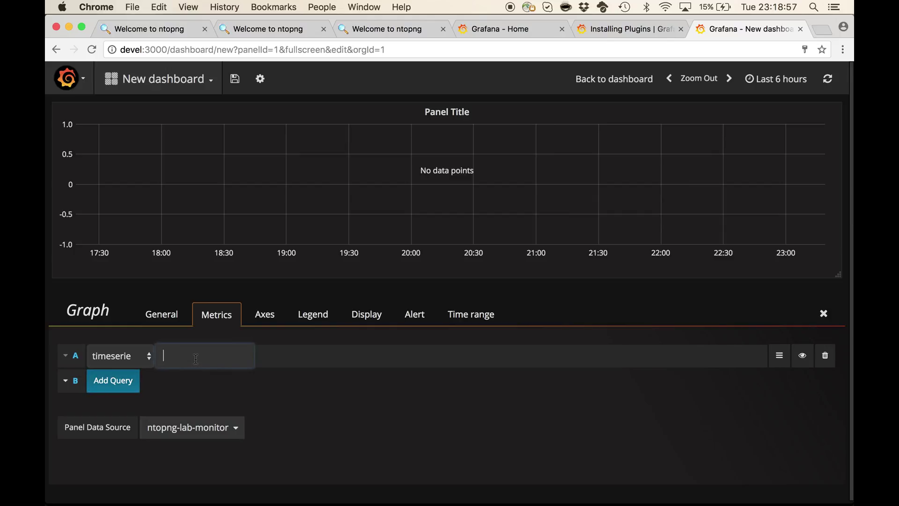
type("i")
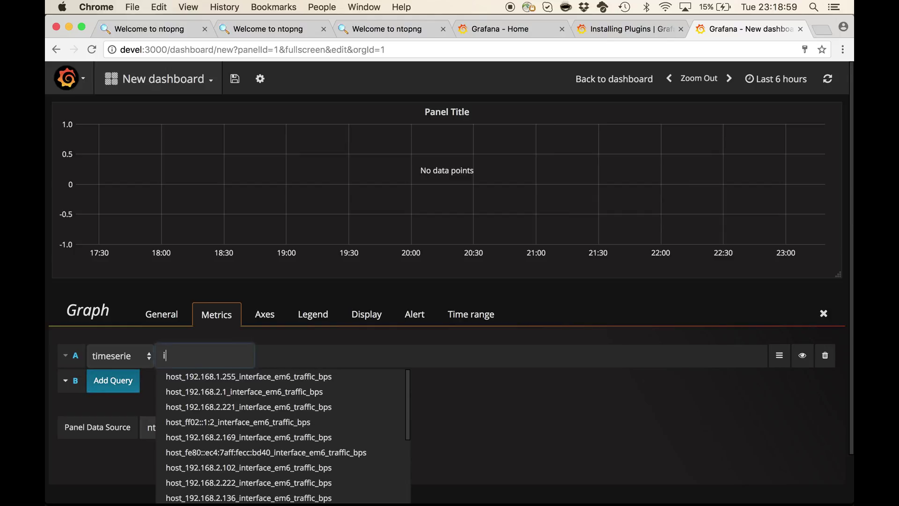
type("nter")
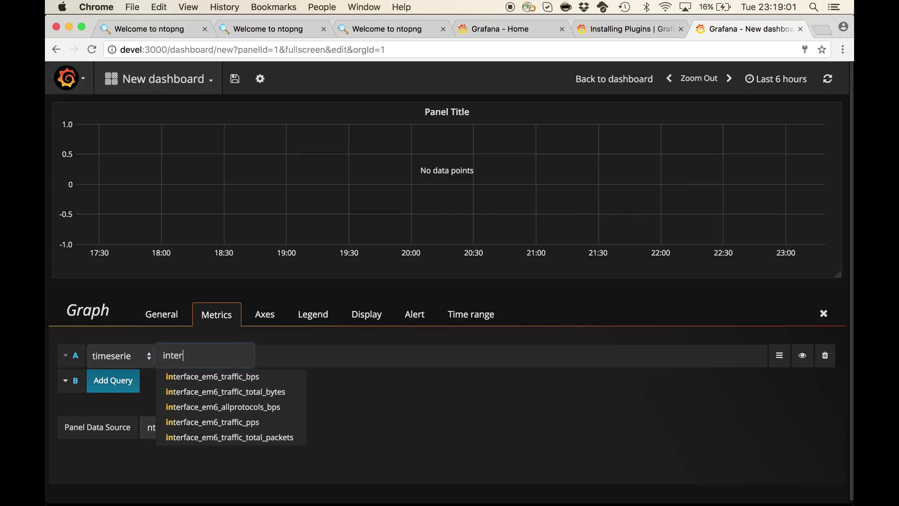
type("fac")
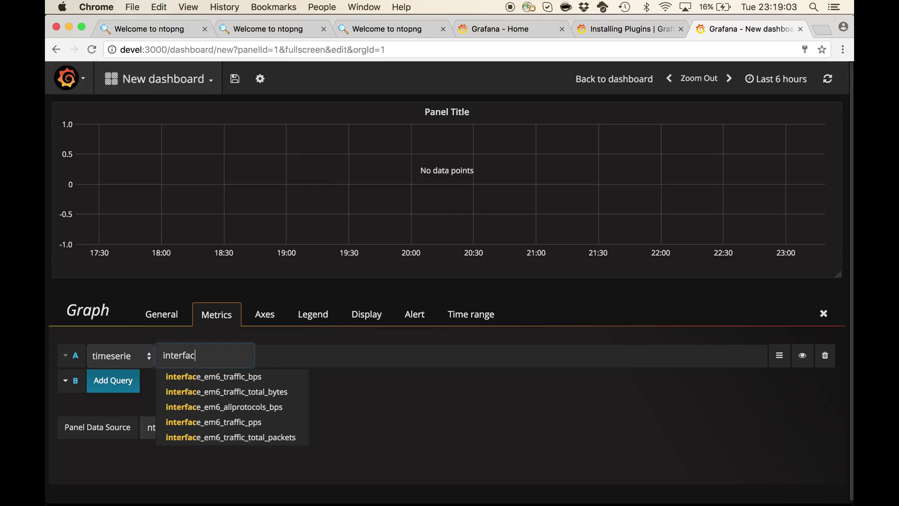
type("e_")
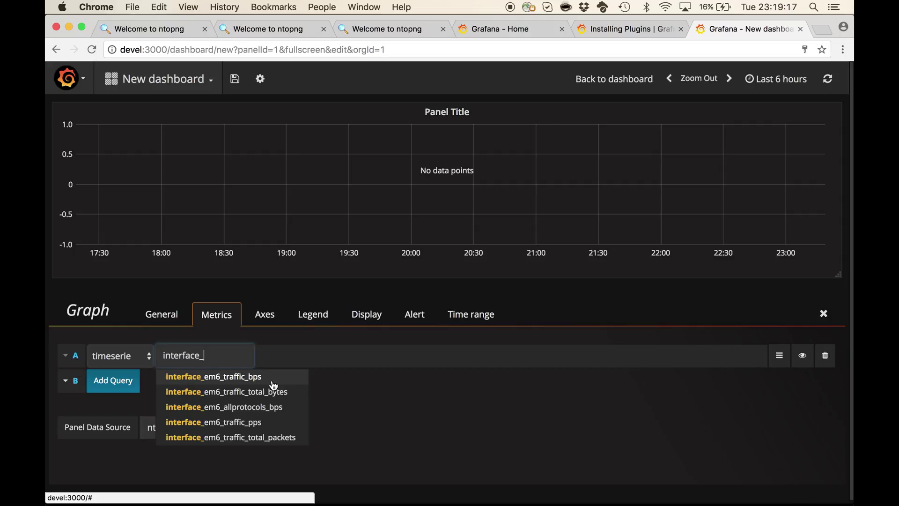
left_click(273, 380)
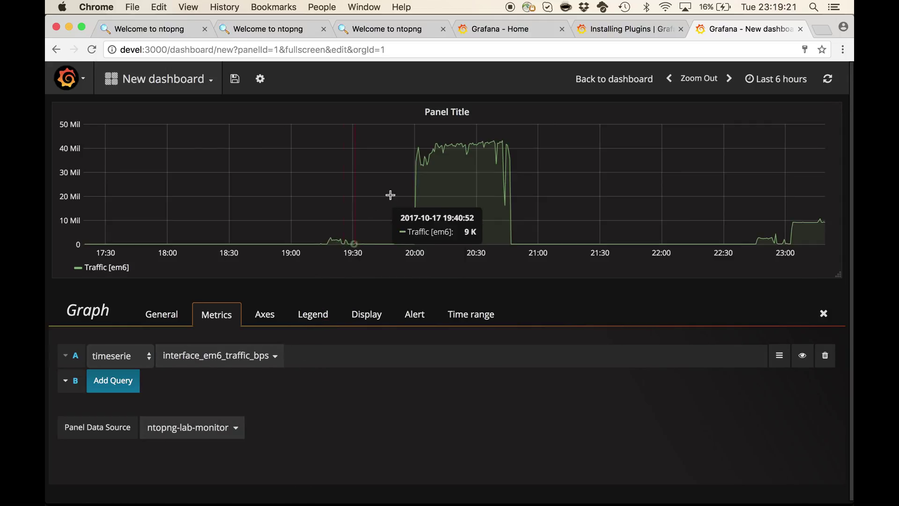
left_click(270, 321)
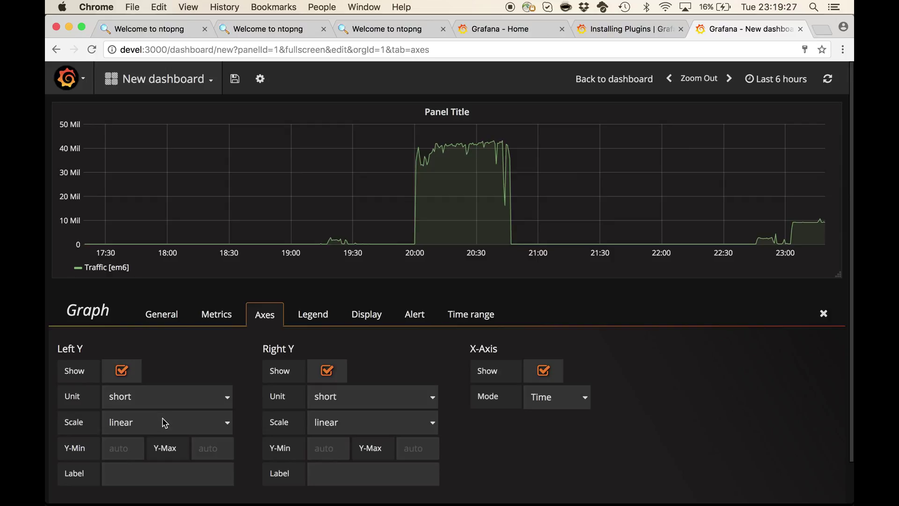
Set the left Y axis unit to data rate bits/sec
left_click(173, 400)
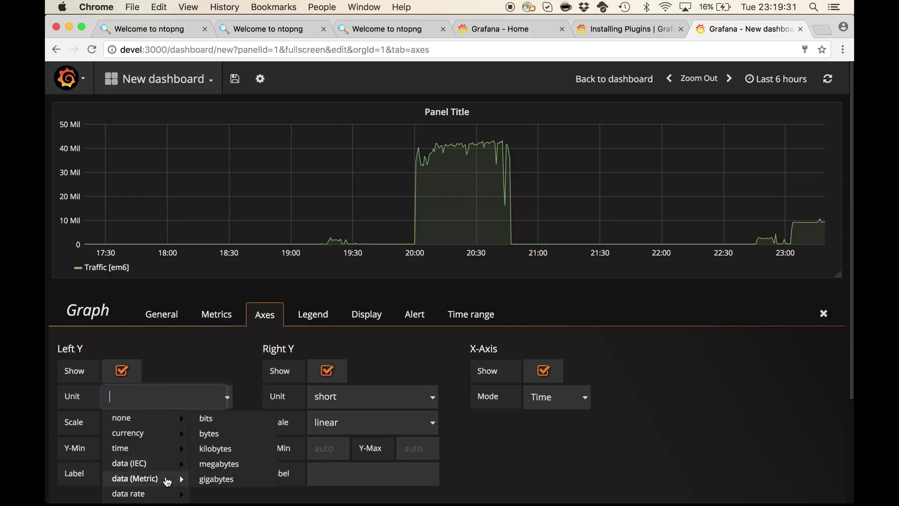
mouse_move(166, 495)
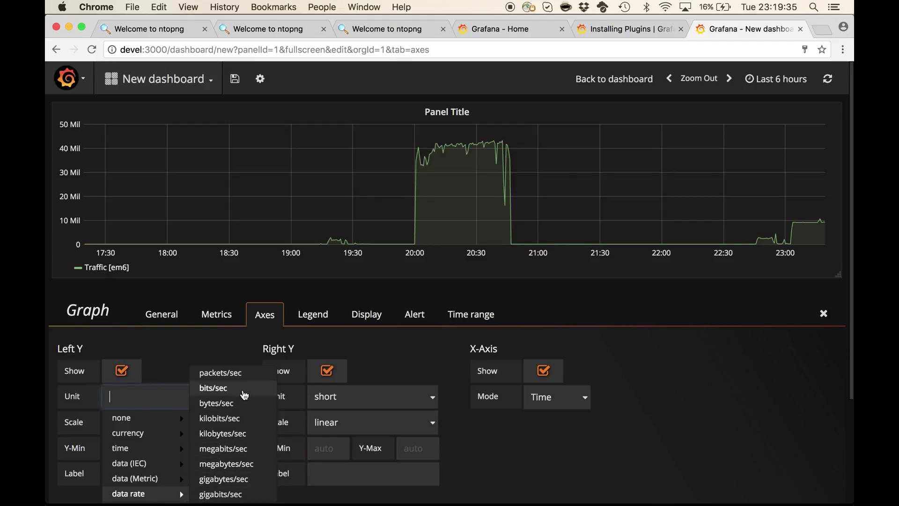
left_click(244, 396)
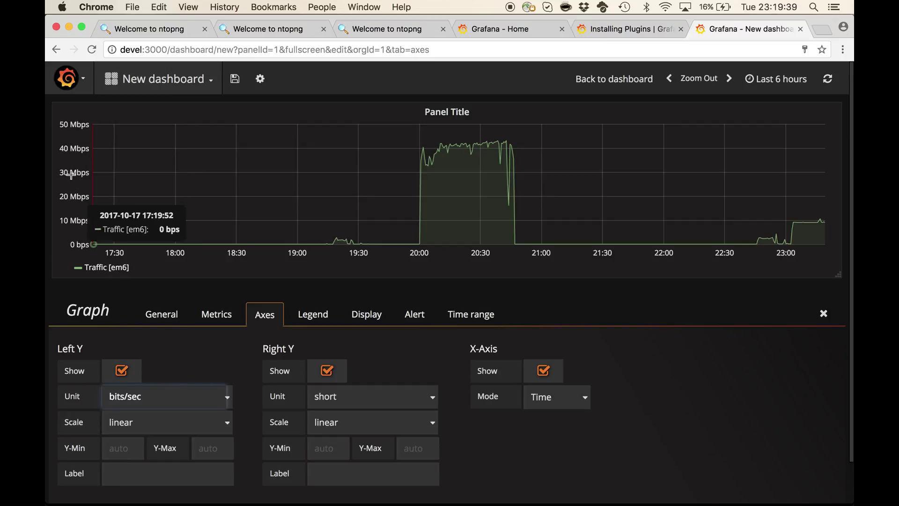
Title the panel 'Interface Traffic' and close the panel editor
left_click(173, 314)
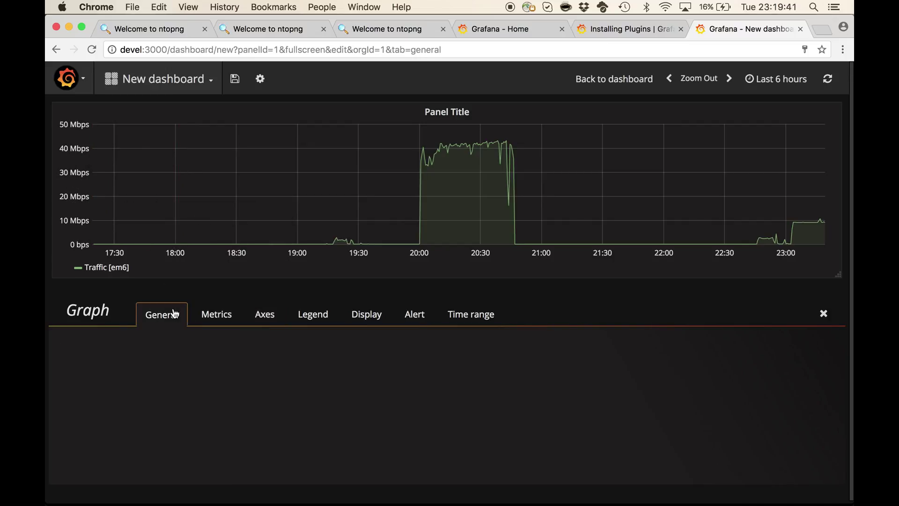
left_click_drag(215, 373, 104, 364)
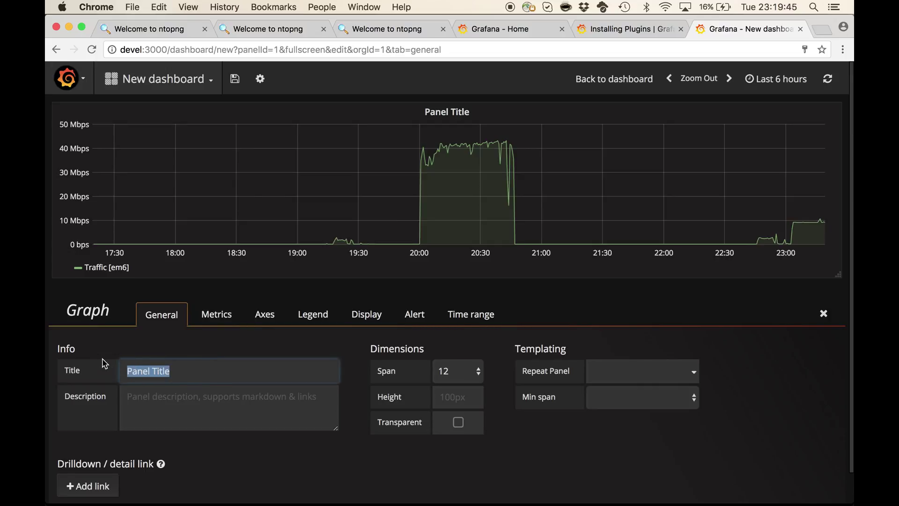
type("Interface ")
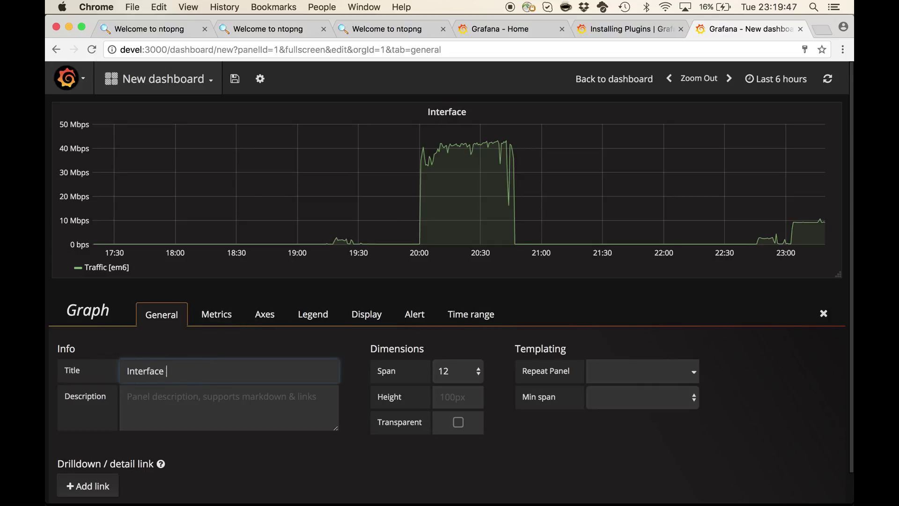
type("Traf")
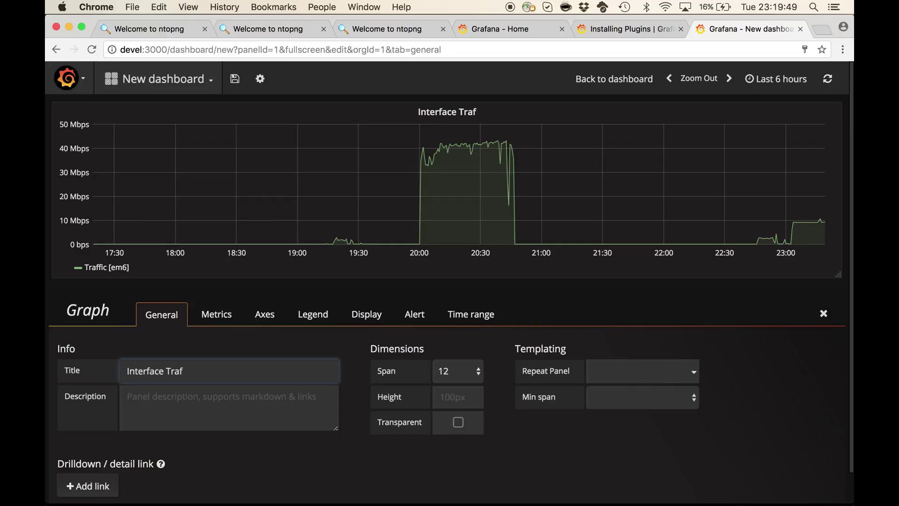
type("fic")
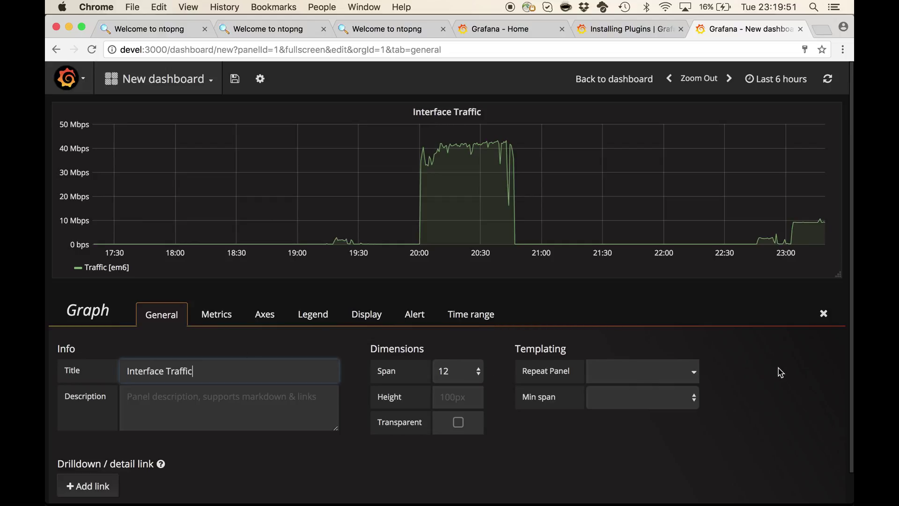
left_click(825, 321)
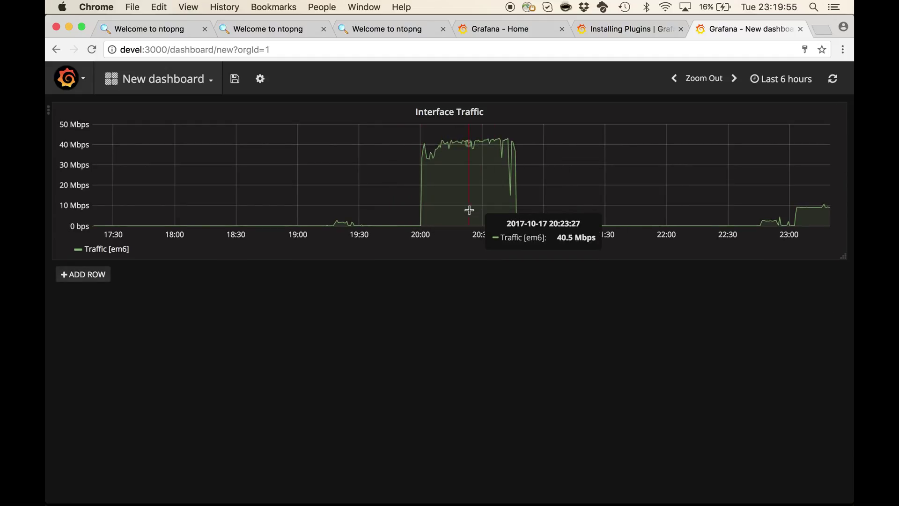
Add a new row with a second graph panel and start editing that panel
left_click(95, 276)
left_click(215, 297)
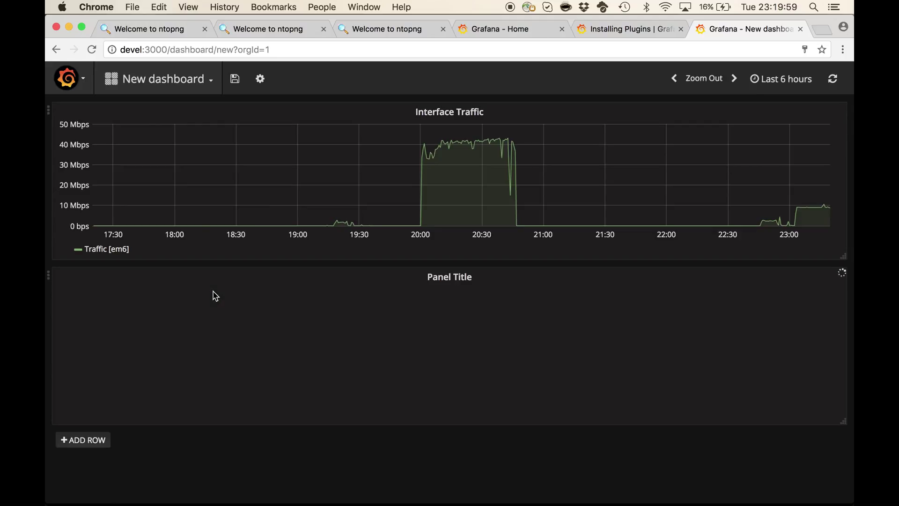
left_click(442, 280)
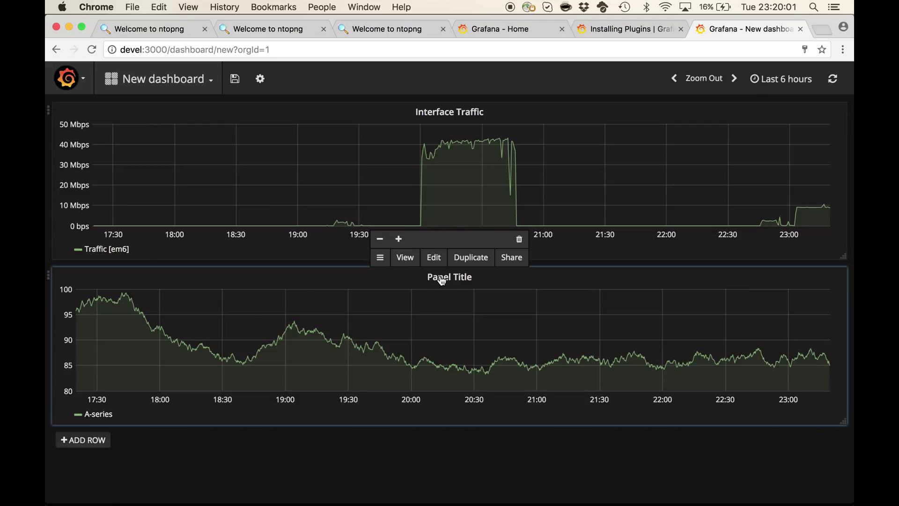
left_click(435, 256)
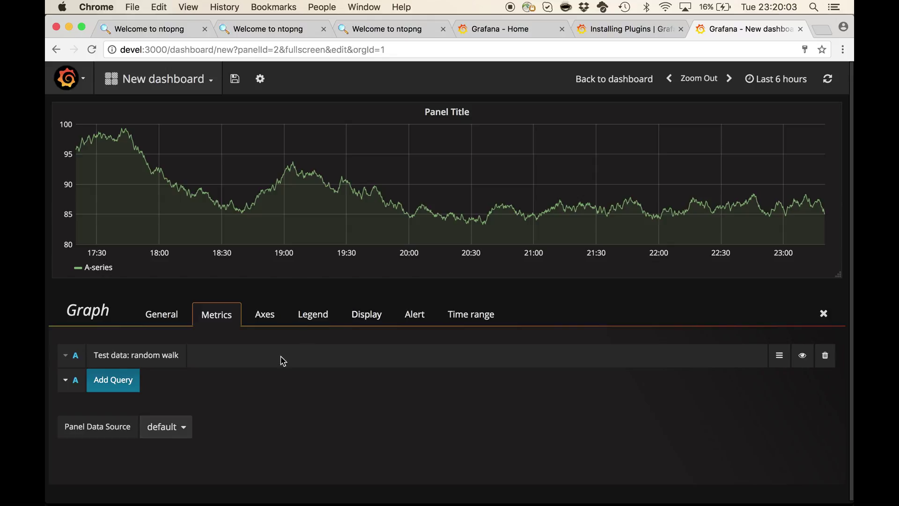
Replace the random walk query with interface_em6_allprotocols_bps from the ntopng-lab-monitor data source
left_click(825, 357)
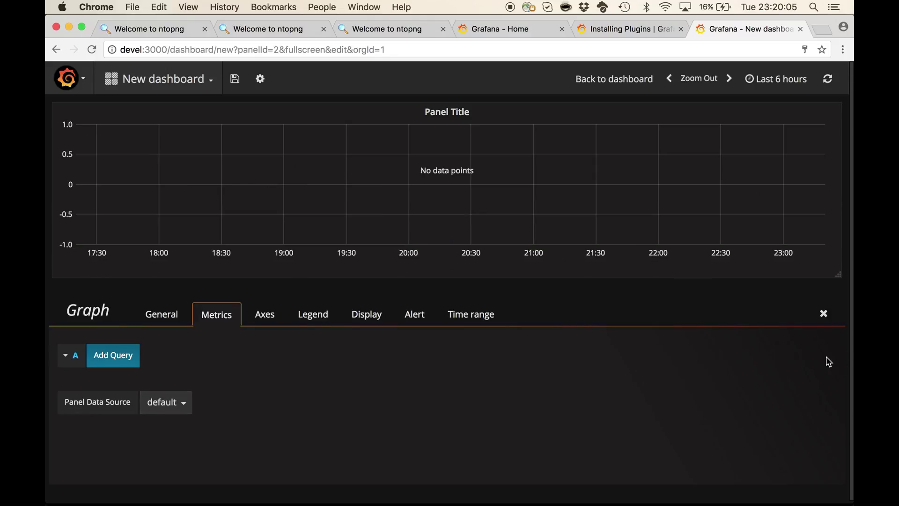
left_click(157, 404)
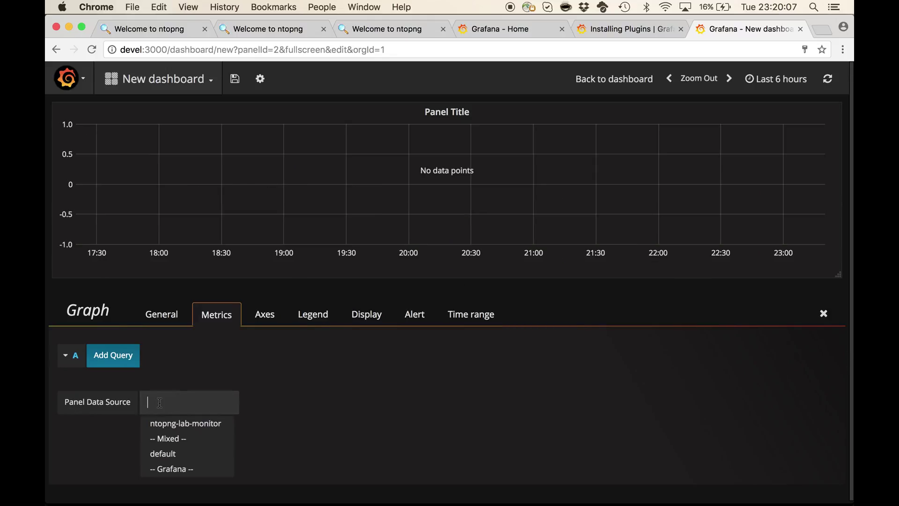
left_click(201, 427)
left_click(120, 356)
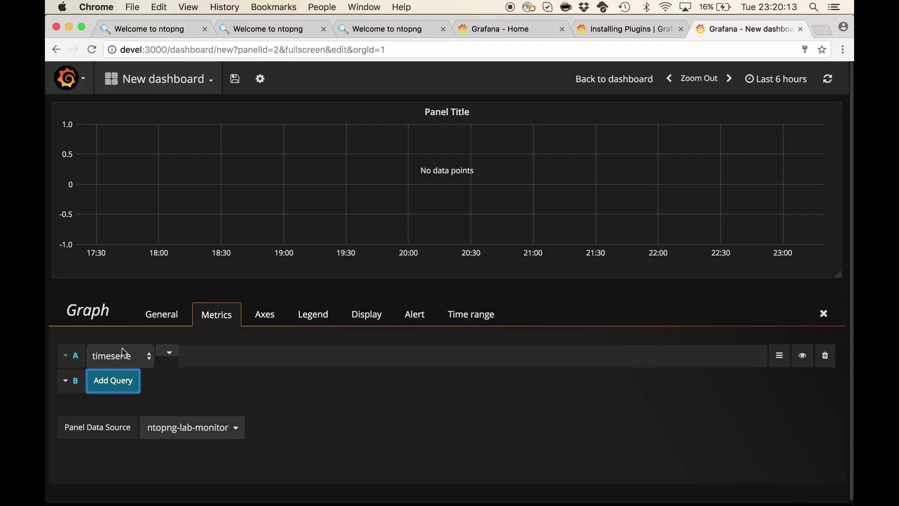
left_click(200, 354)
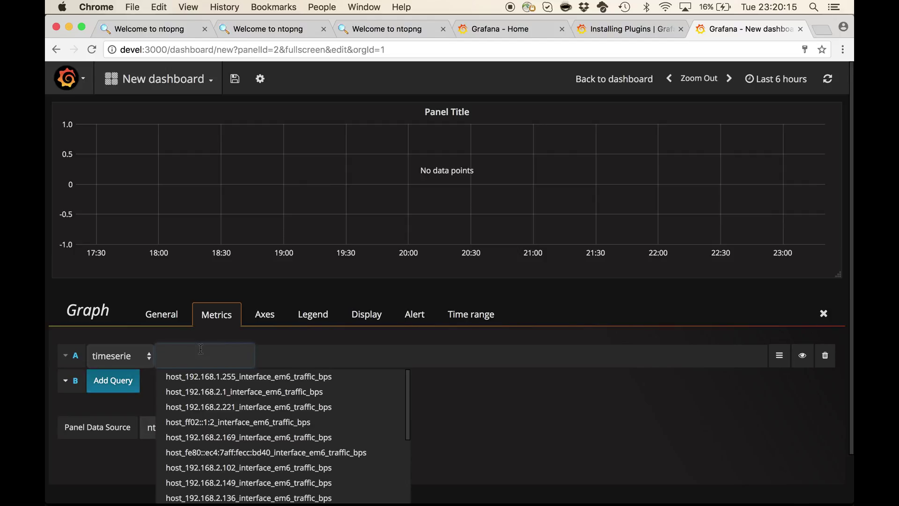
type("interface_")
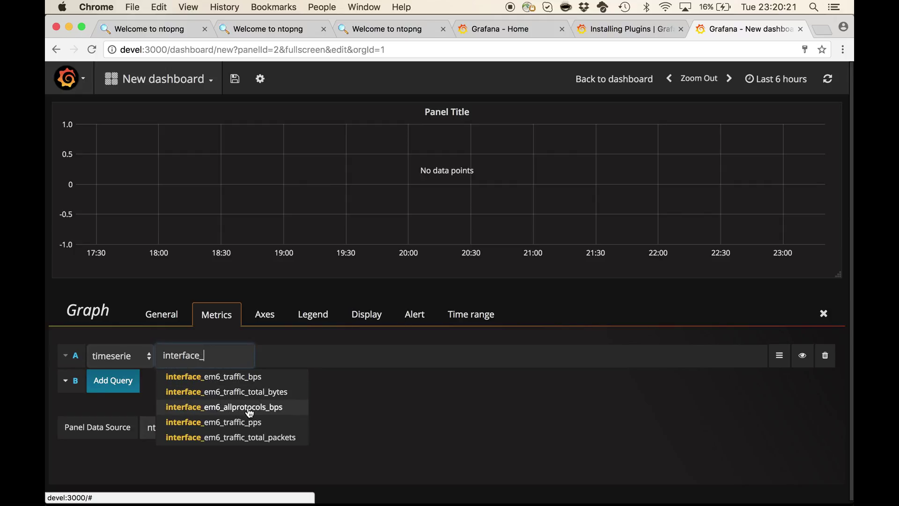
left_click(276, 407)
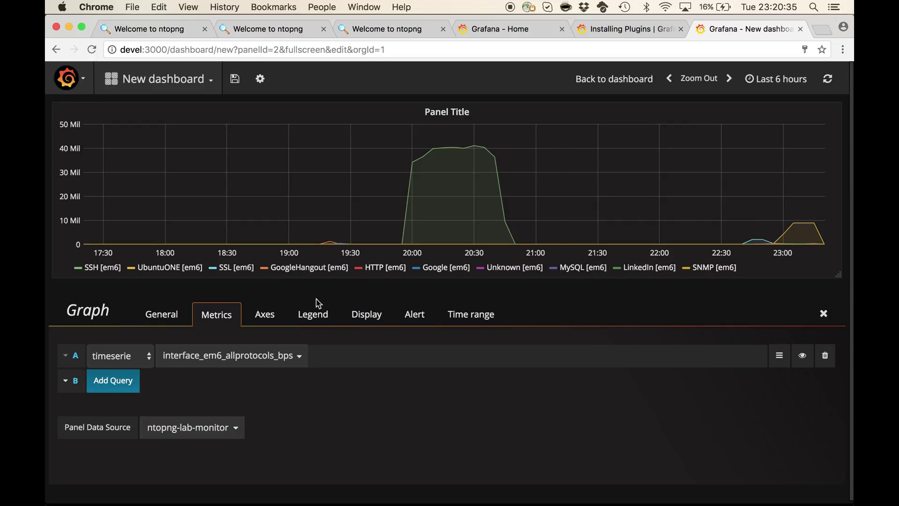
left_click(264, 318)
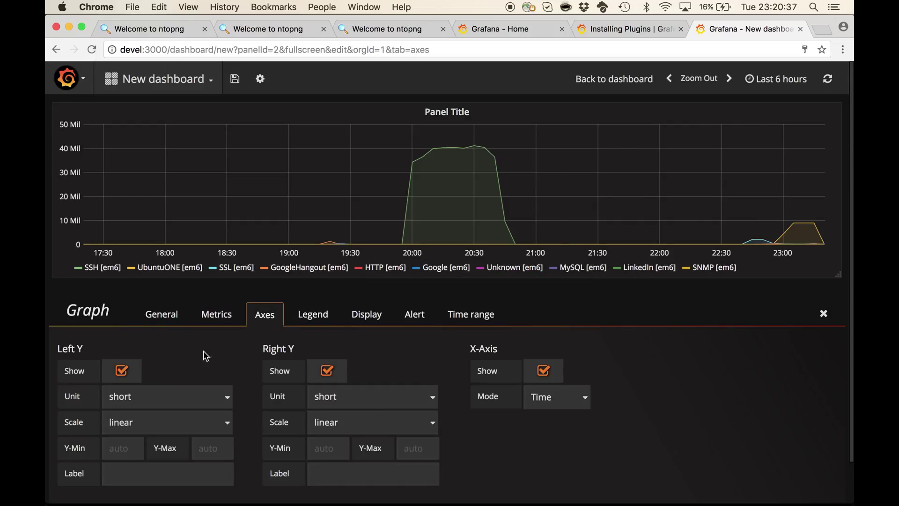
Set the panel's left Y axis unit to data rate bits/sec
left_click(136, 402)
mouse_move(164, 498)
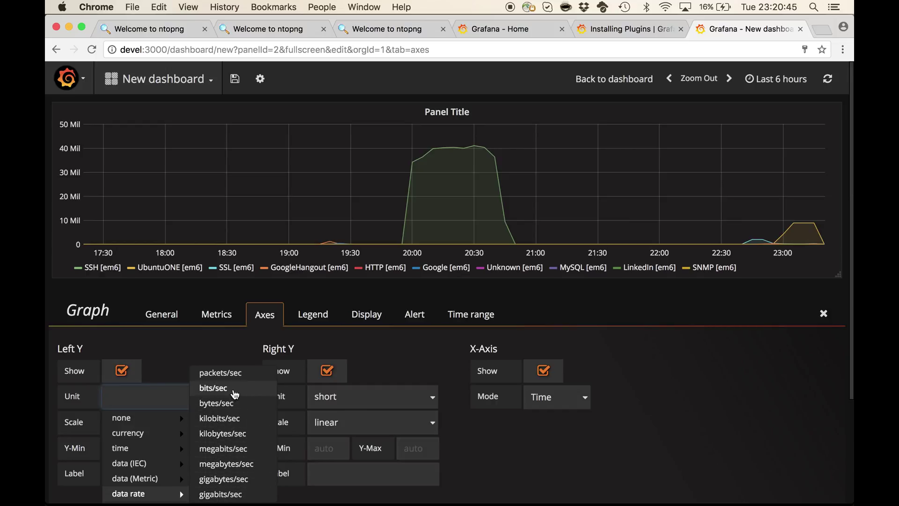
left_click(235, 394)
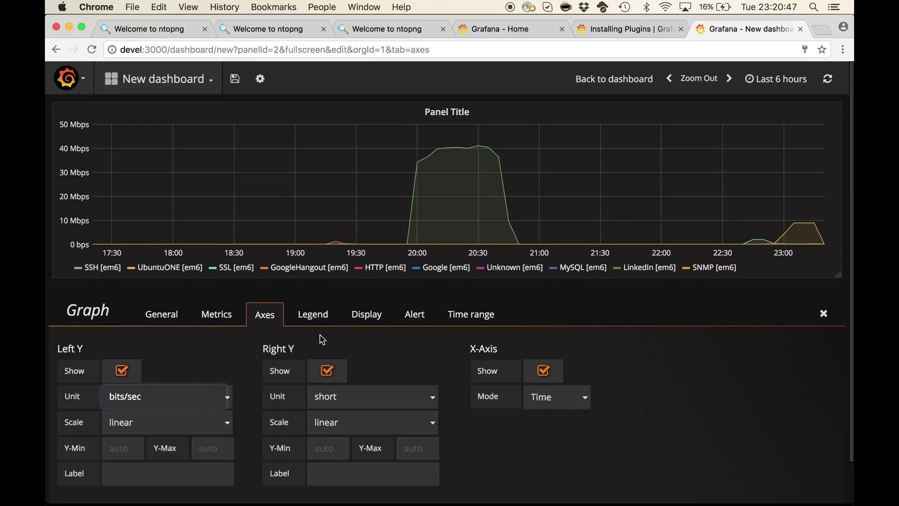
left_click(366, 316)
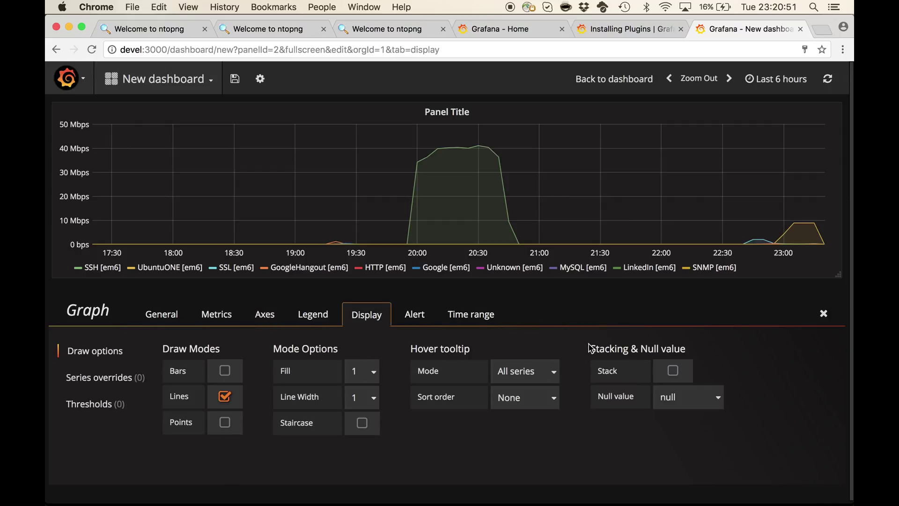
Stack the application series with an area fill level of 8, then select the old title
left_click(673, 373)
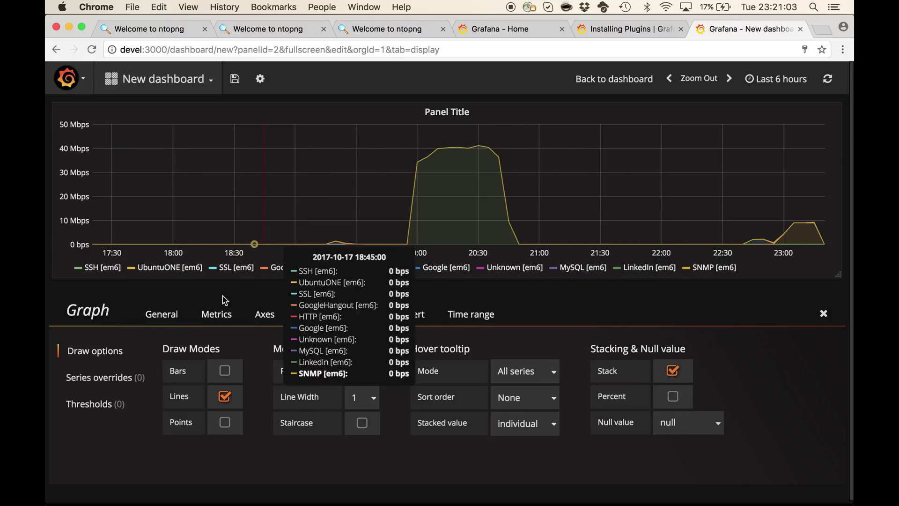
left_click(371, 376)
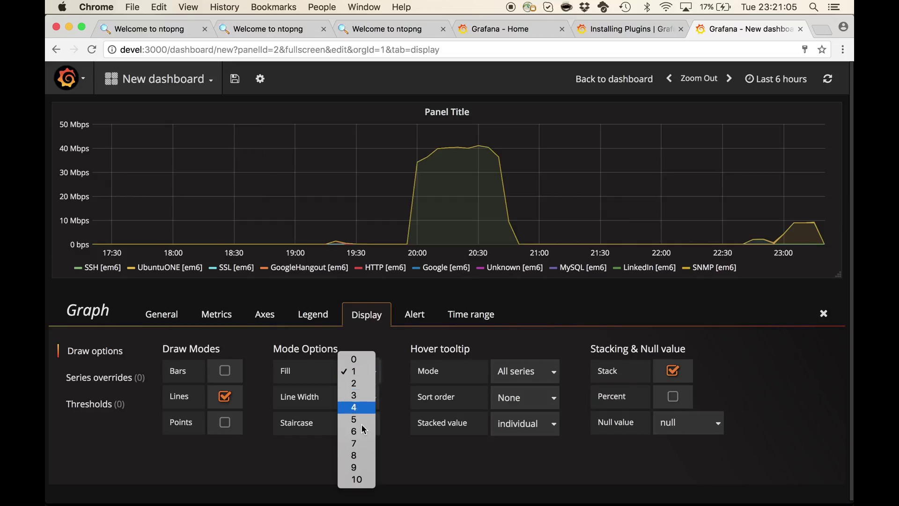
left_click(354, 456)
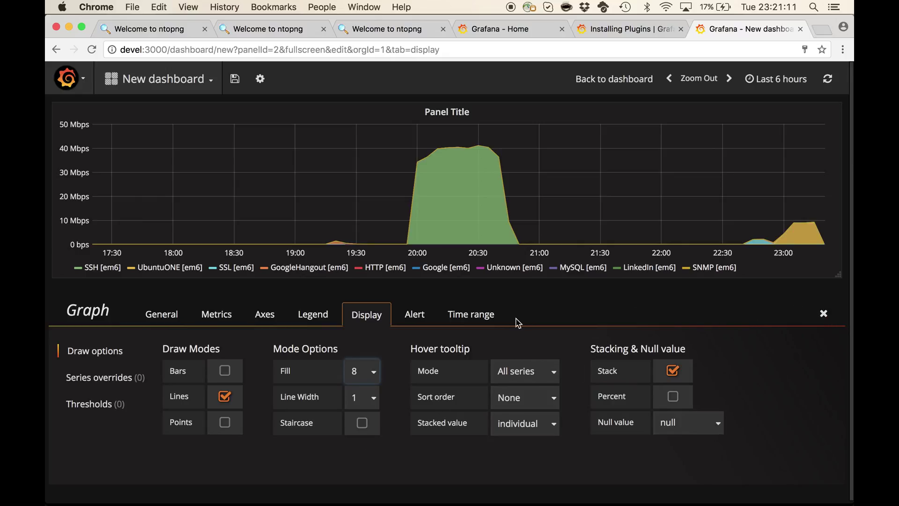
left_click(174, 314)
left_click_drag(214, 366, 103, 358)
Title the panel 'Interface Applications Traffic' and return to the dashboard
type("Interface")
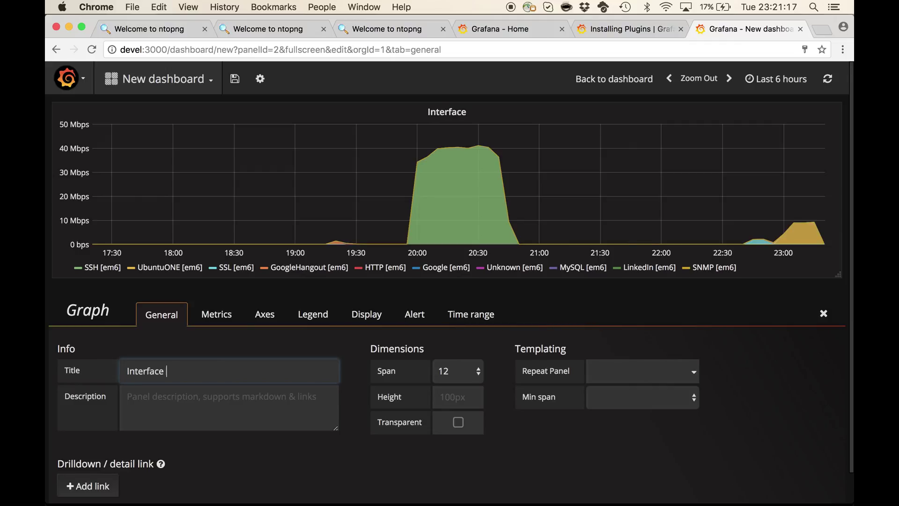
type(" Applications")
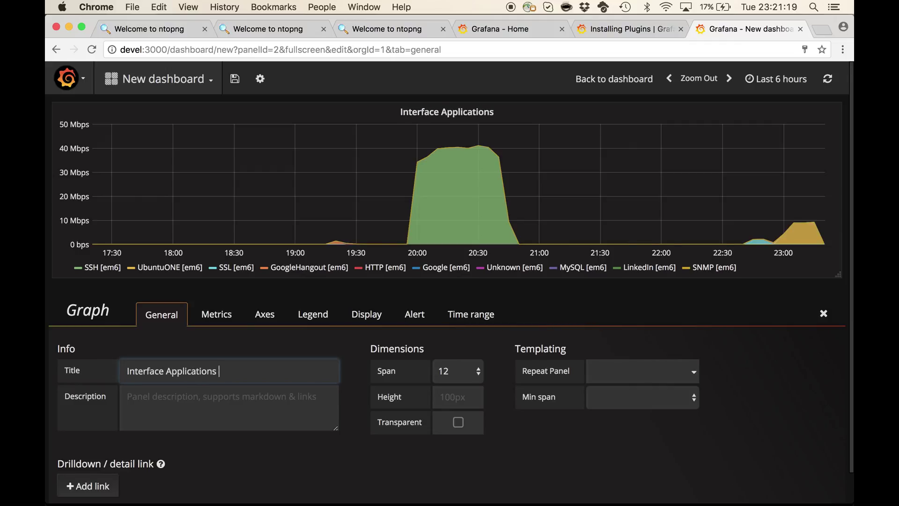
type(" Traffic")
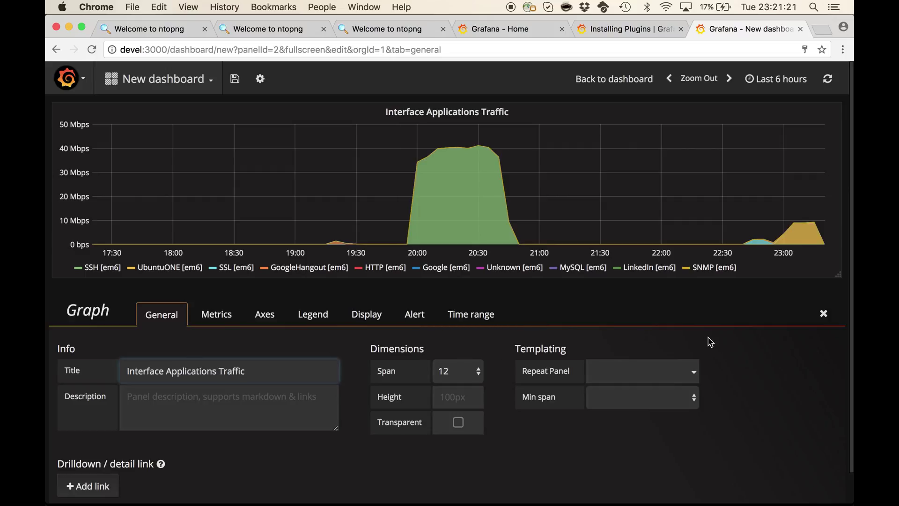
left_click(820, 317)
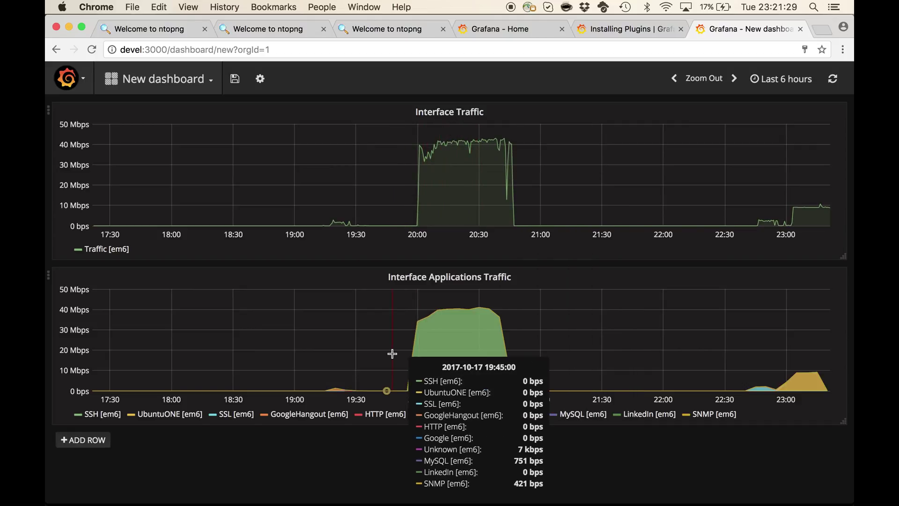
Zoom into the traffic burst, then zoom out one step to 20:23:21–20:45:23
left_click_drag(393, 353, 530, 346)
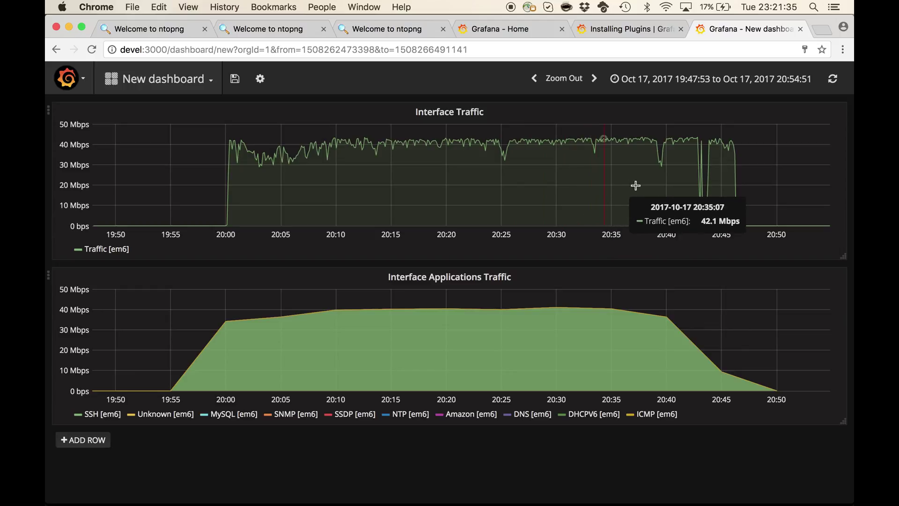
left_click_drag(666, 177, 544, 177)
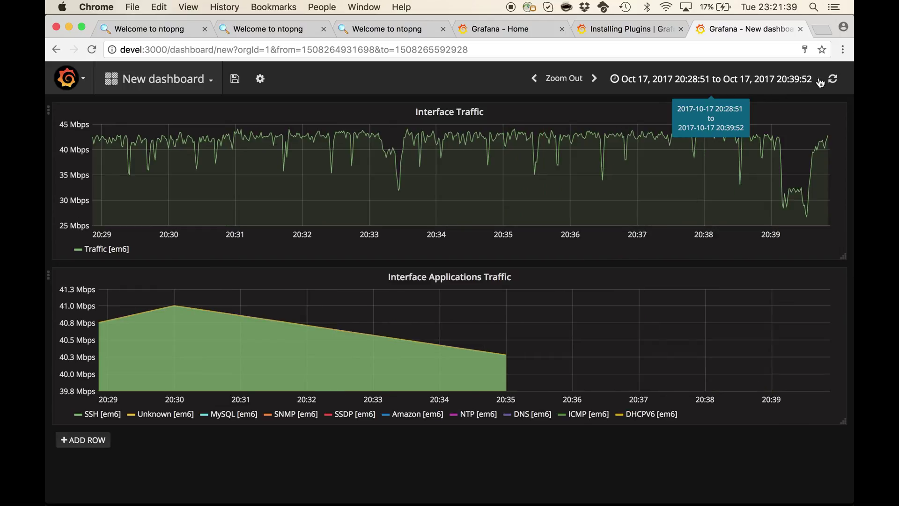
left_click(562, 80)
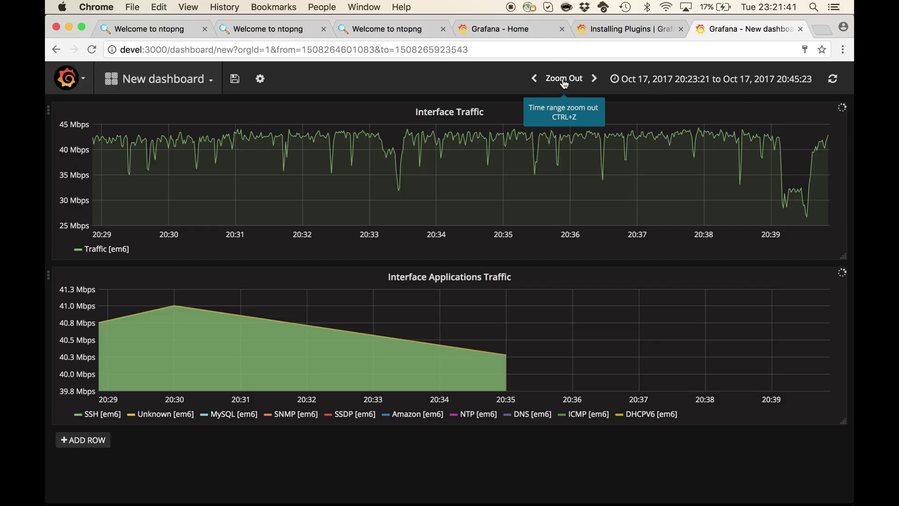
Show the last 1 hour with the dashboard auto-refreshing every 5s
left_click(734, 80)
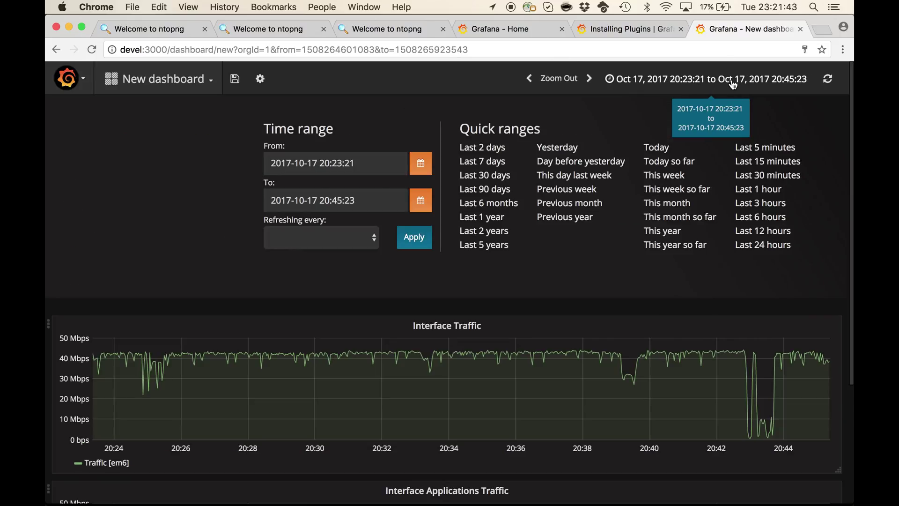
left_click(748, 190)
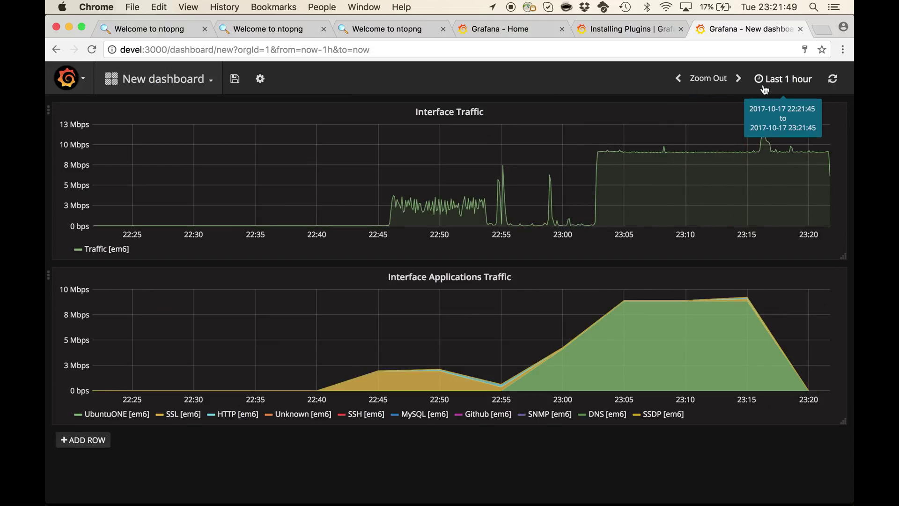
left_click(777, 78)
left_click(373, 236)
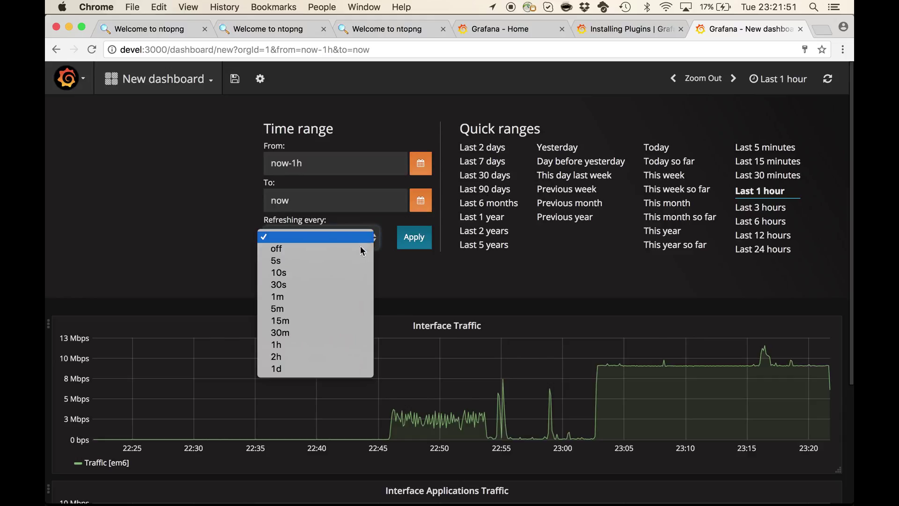
left_click(342, 261)
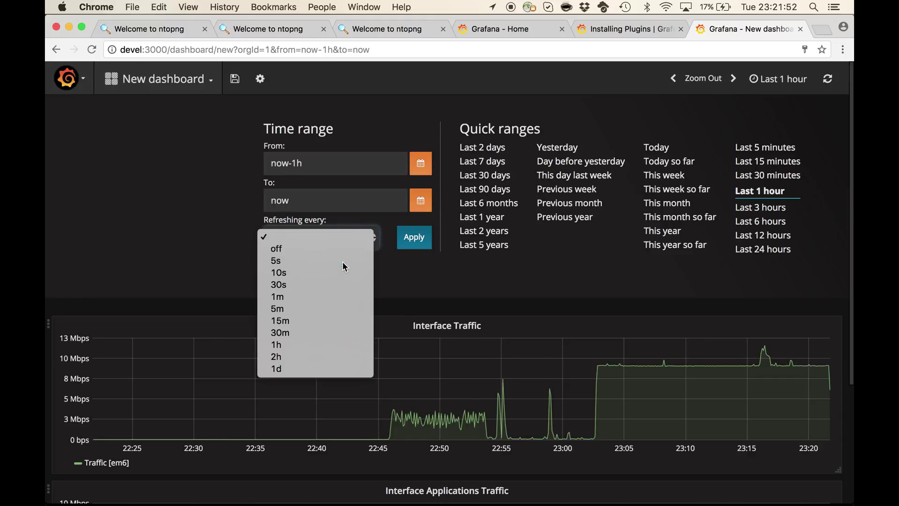
left_click(429, 241)
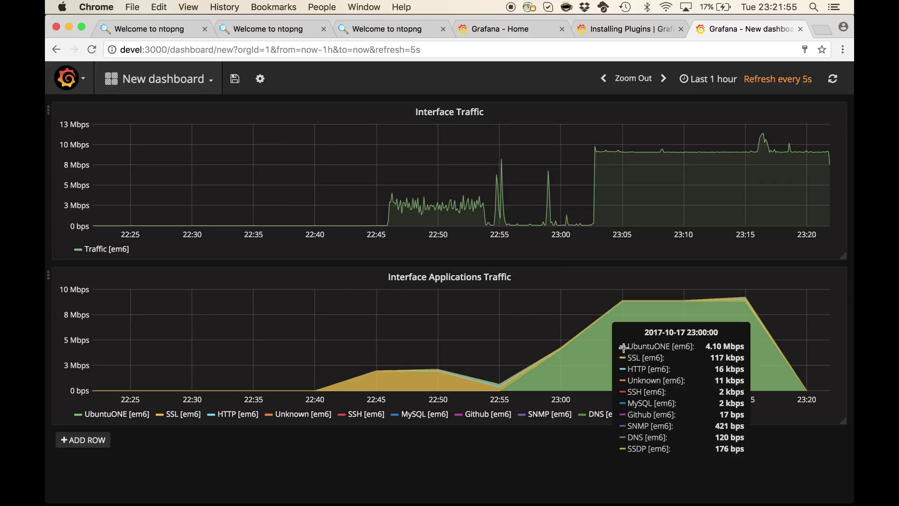